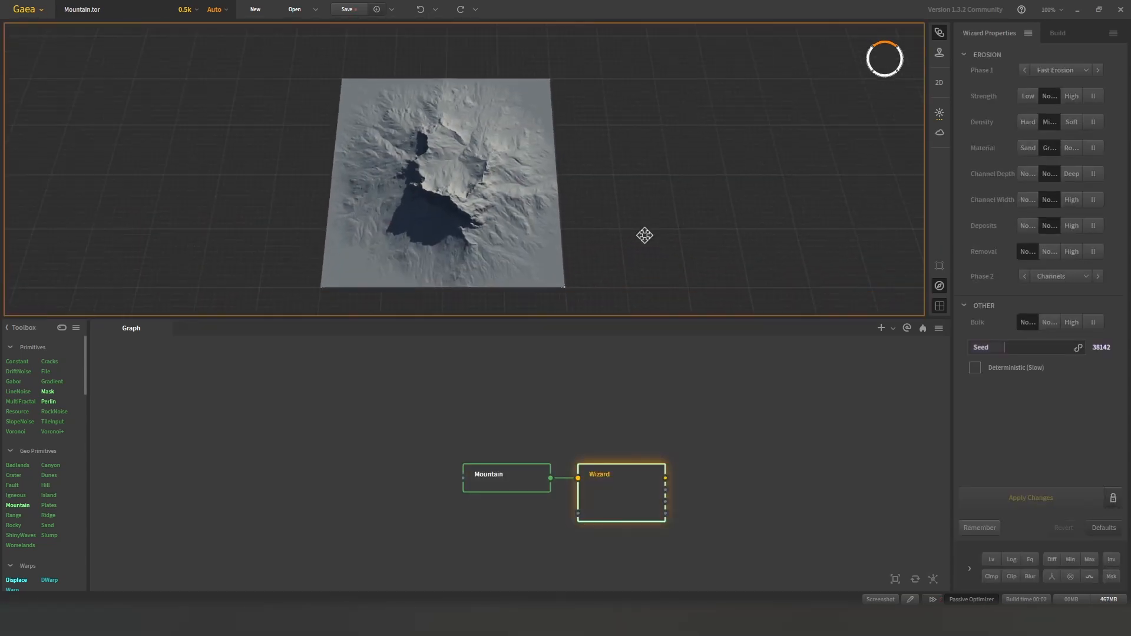
# - Examine the eroded mountain terrain in the 3D viewport from different distances and angles
pyautogui.moveTo(683, 238); pyautogui.dragTo(714, 237)
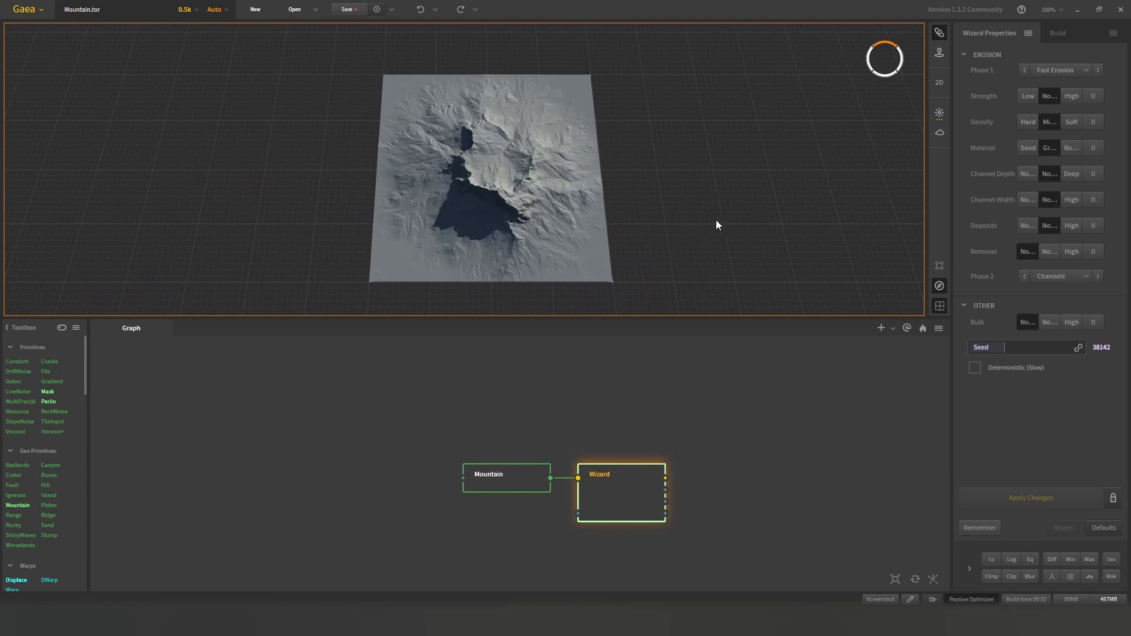
pyautogui.scroll(4, 716, 222)
pyautogui.moveTo(480, 239); pyautogui.dragTo(463, 176, button='middle')
pyautogui.moveTo(524, 476); pyautogui.dragTo(496, 476)
pyautogui.moveTo(604, 478)
pyautogui.mouseDown()
pyautogui.moveTo(623, 479)
pyautogui.moveTo(605, 475)
pyautogui.mouseUp()
pyautogui.scroll(3, 554, 211)
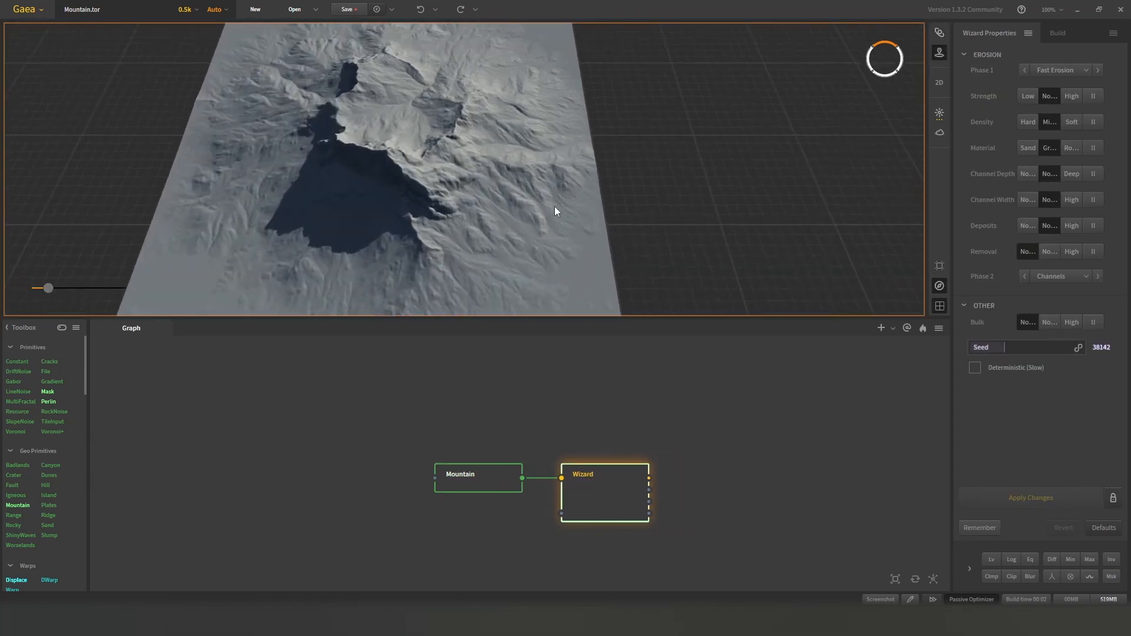
pyautogui.scroll(5, 542, 210)
pyautogui.scroll(-4, 508, 194)
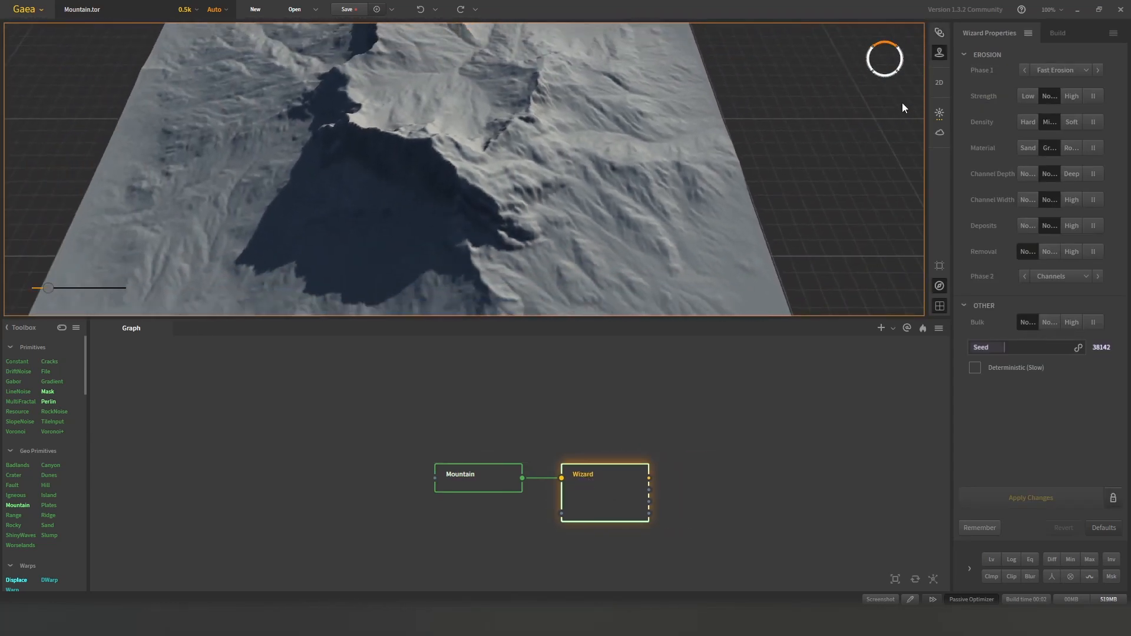
pyautogui.click(940, 33)
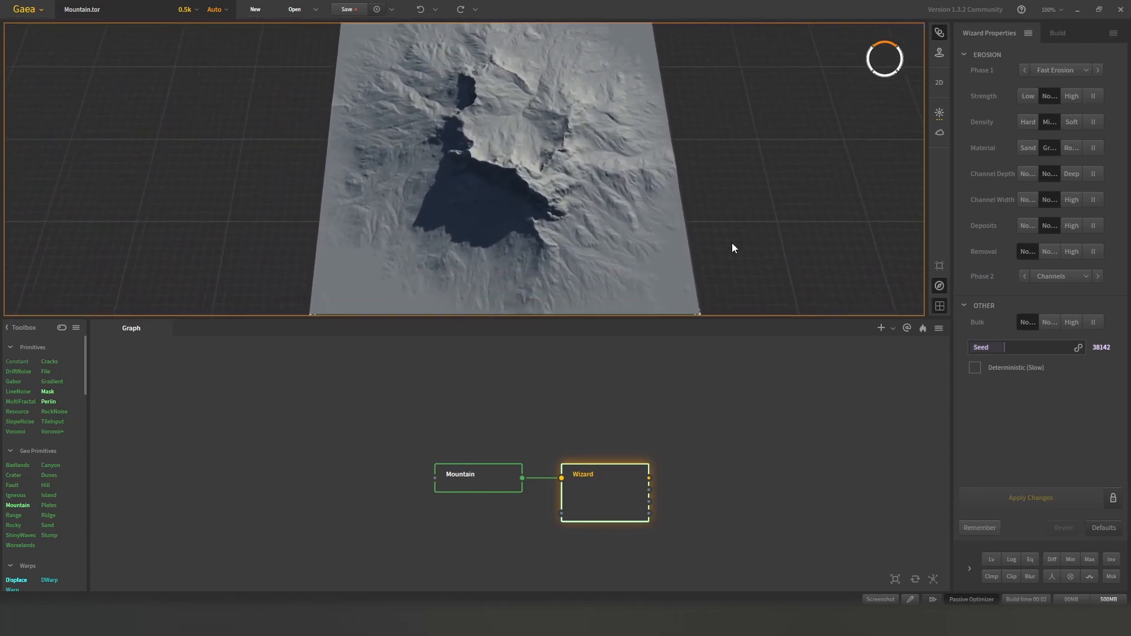
pyautogui.scroll(-2, 59, 572)
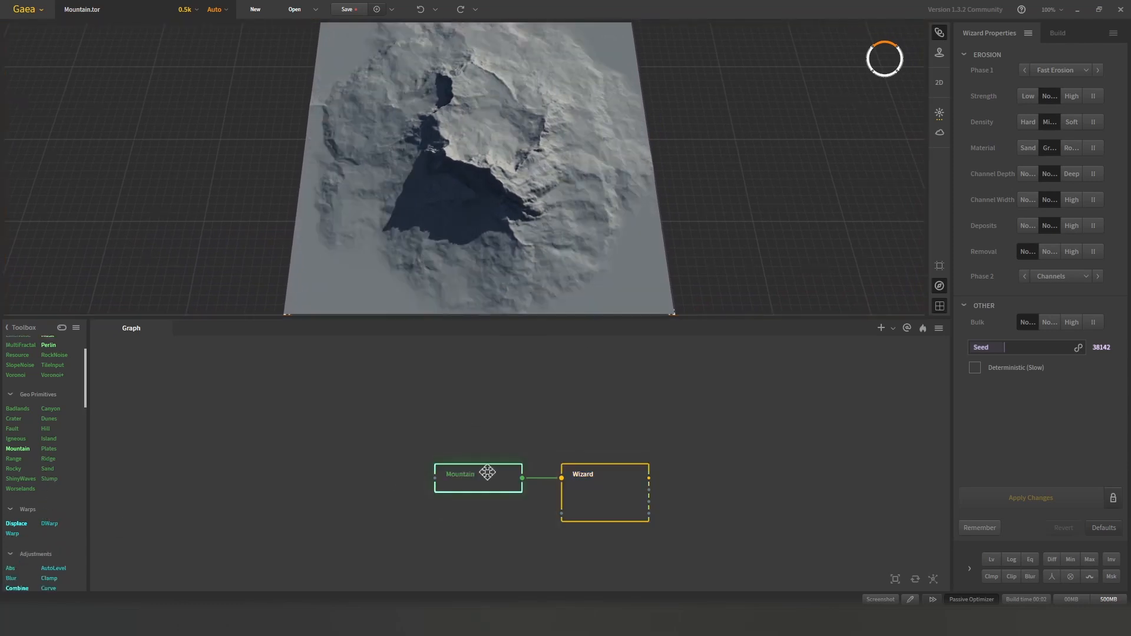
# - Move the Mountain node farther away from the Wizard node and view the mountain before erosion
pyautogui.moveTo(492, 472); pyautogui.dragTo(324, 457)
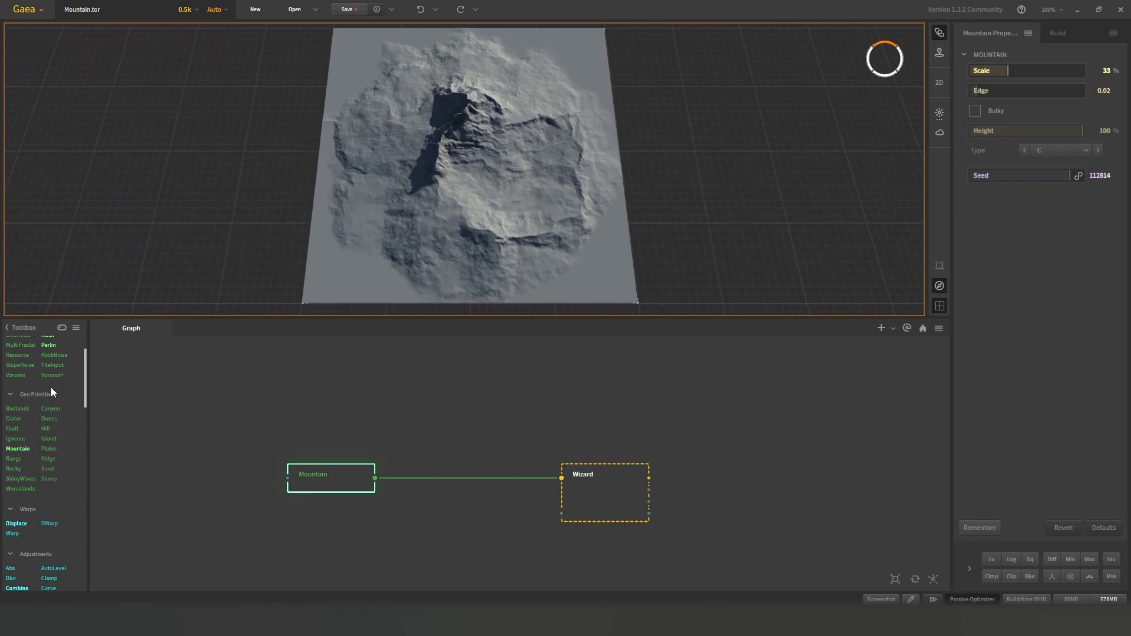
pyautogui.scroll(3, 602, 200)
pyautogui.moveTo(603, 199); pyautogui.dragTo(599, 188, button='middle')
pyautogui.scroll(-4, 598, 188)
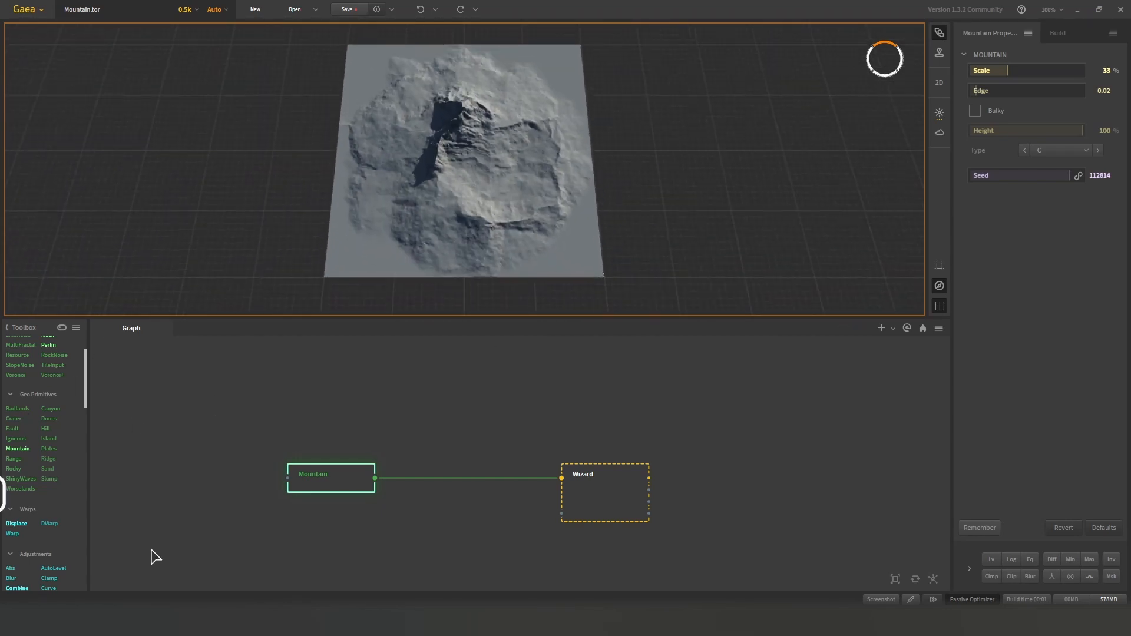
# - Try out a Gabor primitive above the Mountain node and remove it from the graph
pyautogui.scroll(2, 24, 443)
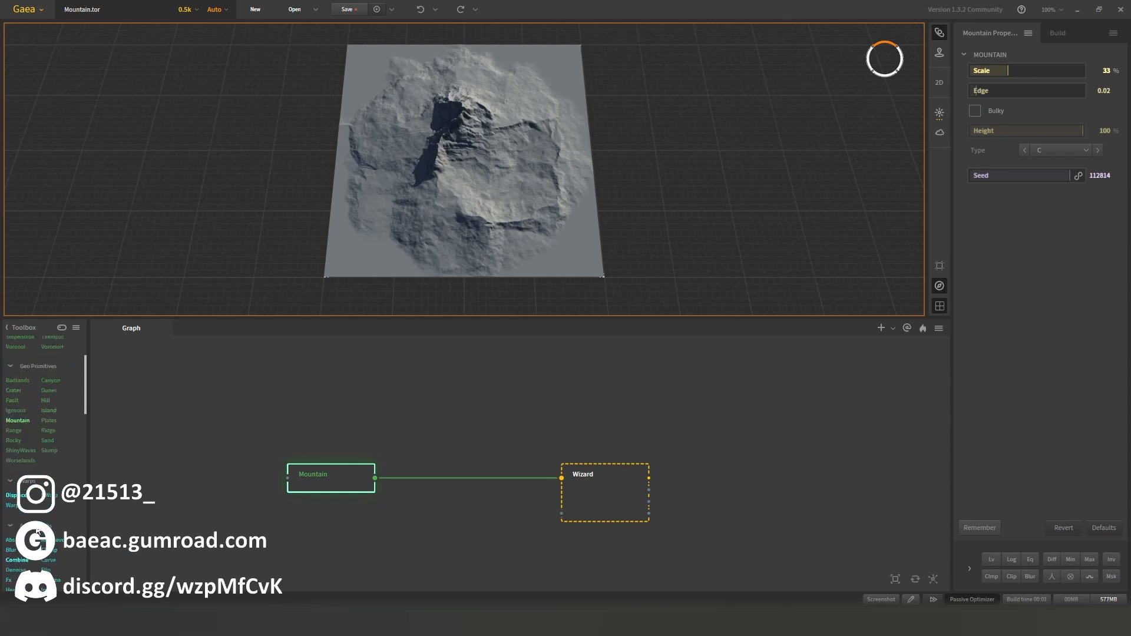
pyautogui.moveTo(16, 384); pyautogui.dragTo(423, 397)
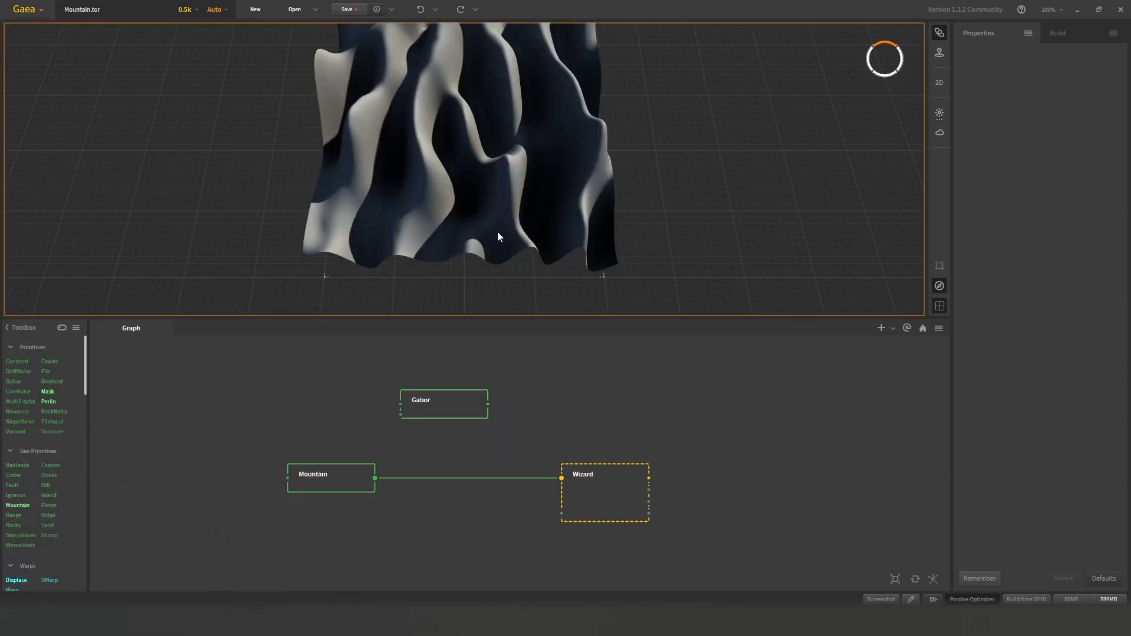
pyautogui.moveTo(433, 403); pyautogui.dragTo(465, 454)
pyautogui.rightClick(465, 454)
pyautogui.click(494, 398)
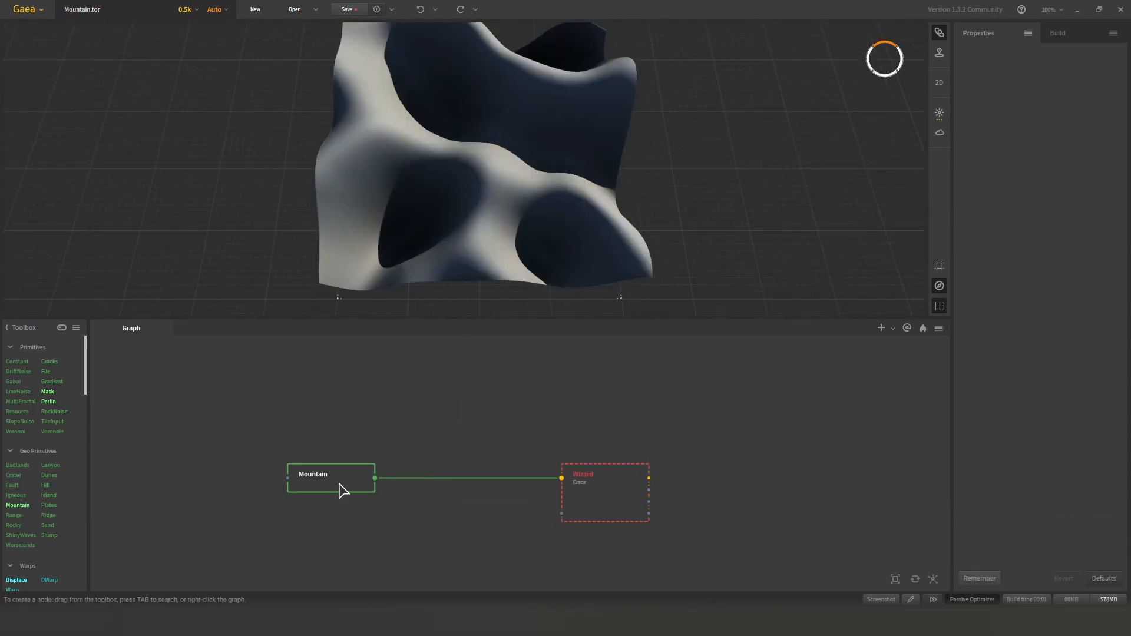
# - Add a MultiFractal node to the graph and feed it into the Mountain node
pyautogui.moveTo(342, 489); pyautogui.dragTo(365, 489)
pyautogui.moveTo(611, 495); pyautogui.dragTo(601, 493)
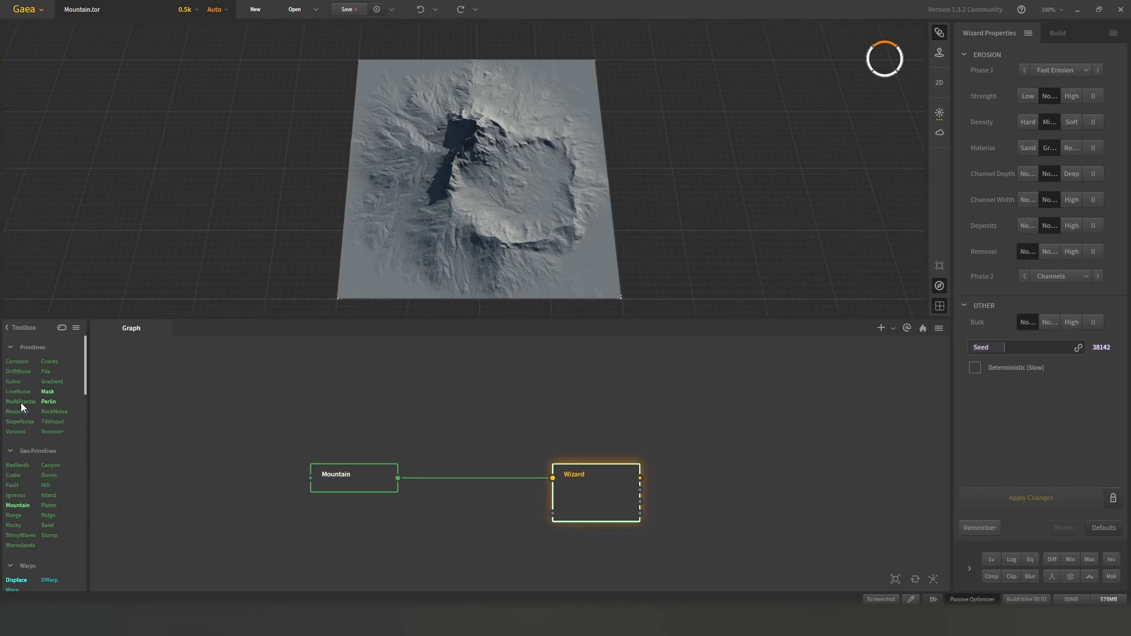
pyautogui.moveTo(20, 402); pyautogui.dragTo(553, 477)
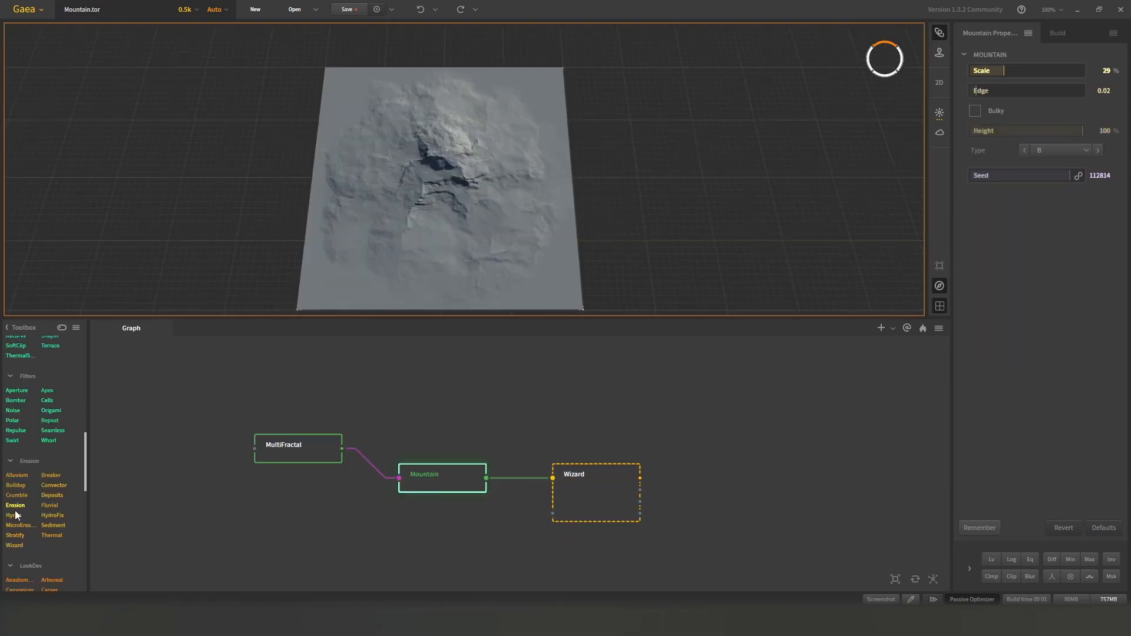
# - Insert an Erosion node between the Mountain and Wizard nodes and place it directly beside the Wizard node
pyautogui.moveTo(16, 505); pyautogui.dragTo(523, 482)
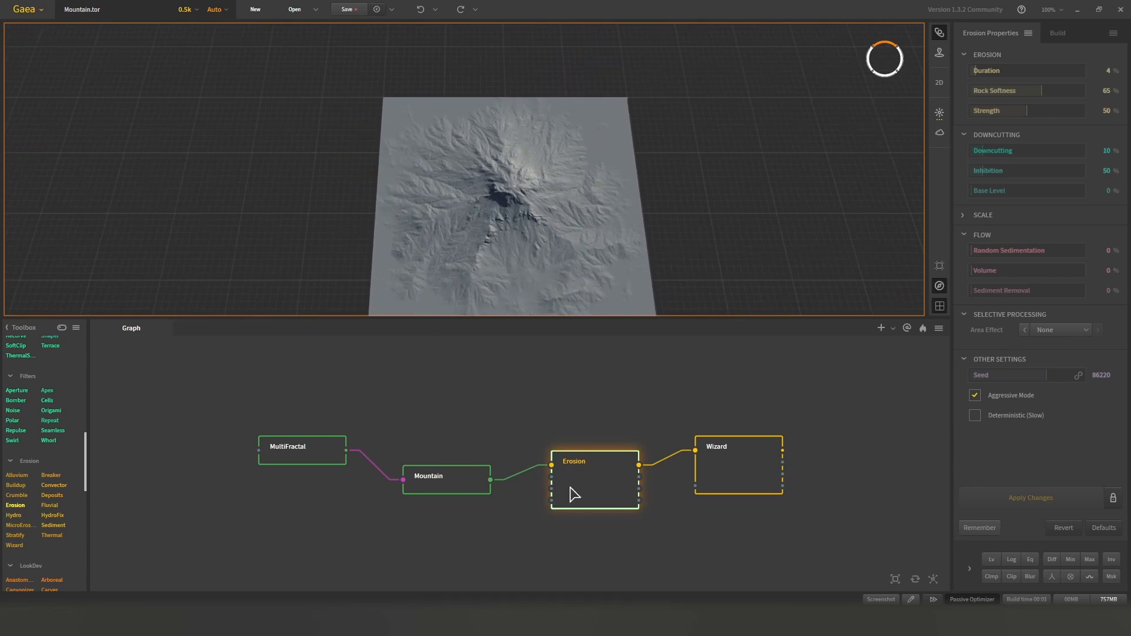
pyautogui.moveTo(571, 494); pyautogui.dragTo(624, 453)
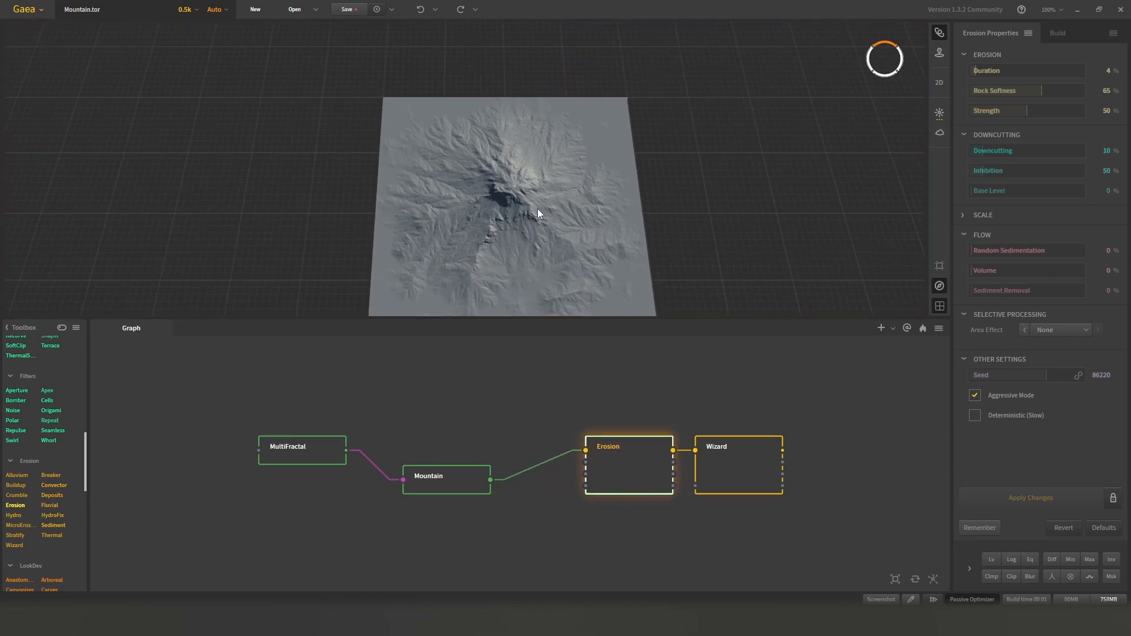
pyautogui.scroll(1, 58, 533)
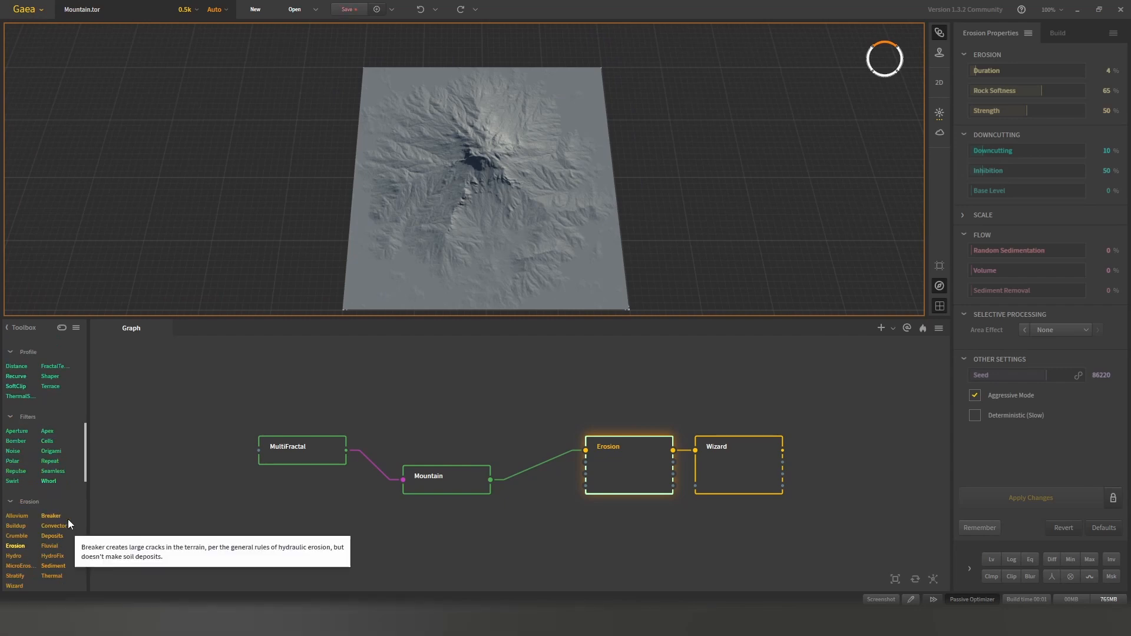
# - Try a Cracks primitive as the input of the MultiFractal node and delete it
pyautogui.scroll(5, 49, 419)
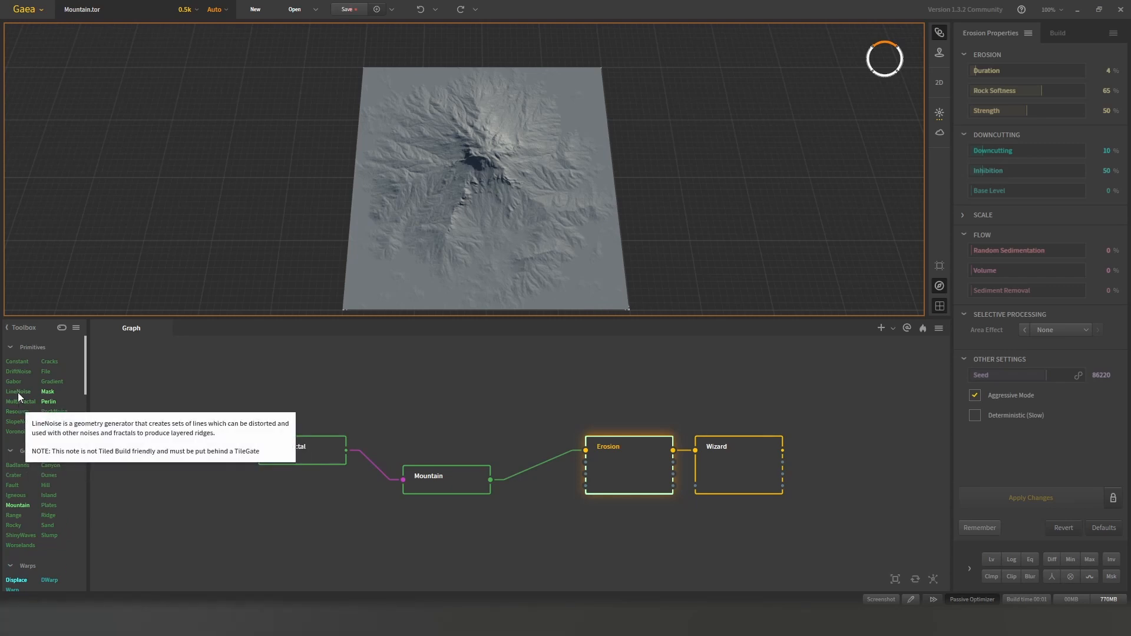
pyautogui.moveTo(50, 362); pyautogui.dragTo(501, 541)
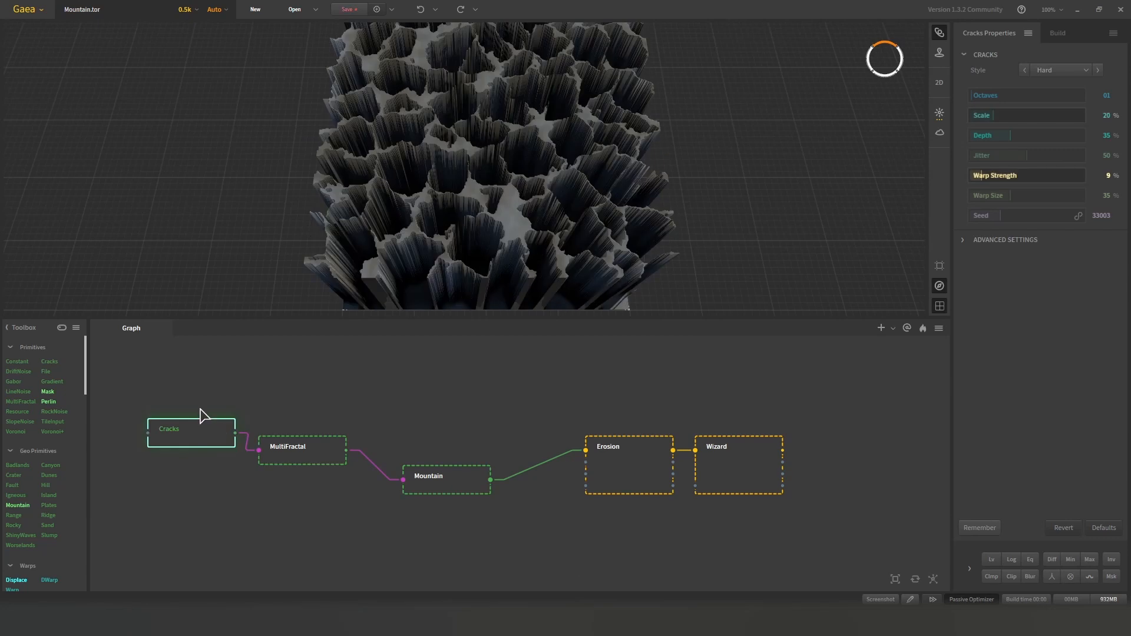
pyautogui.press('Delete')
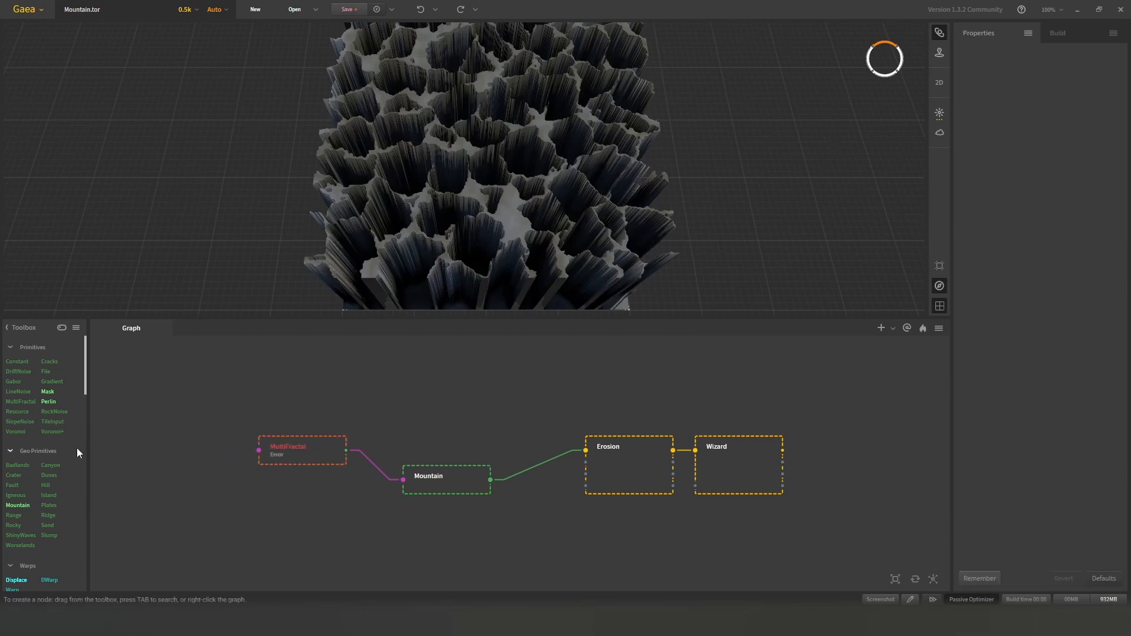
# - Add a Canyon node between the Mountain and Erosion nodes and connect the Mountain output to its input
pyautogui.click(294, 454)
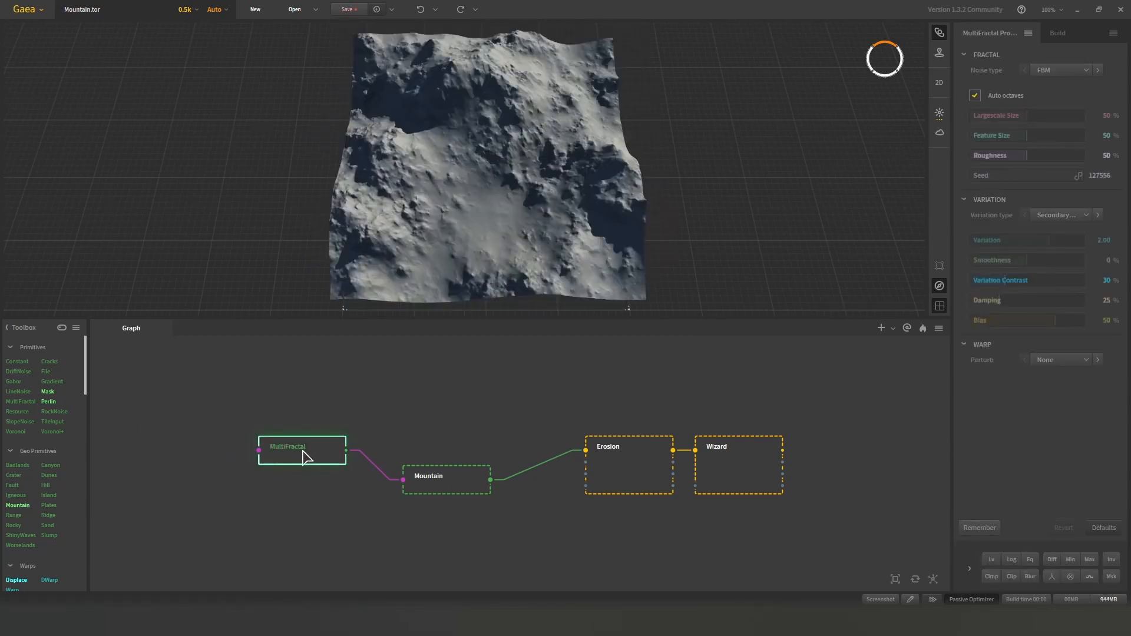
pyautogui.moveTo(303, 450); pyautogui.dragTo(299, 450)
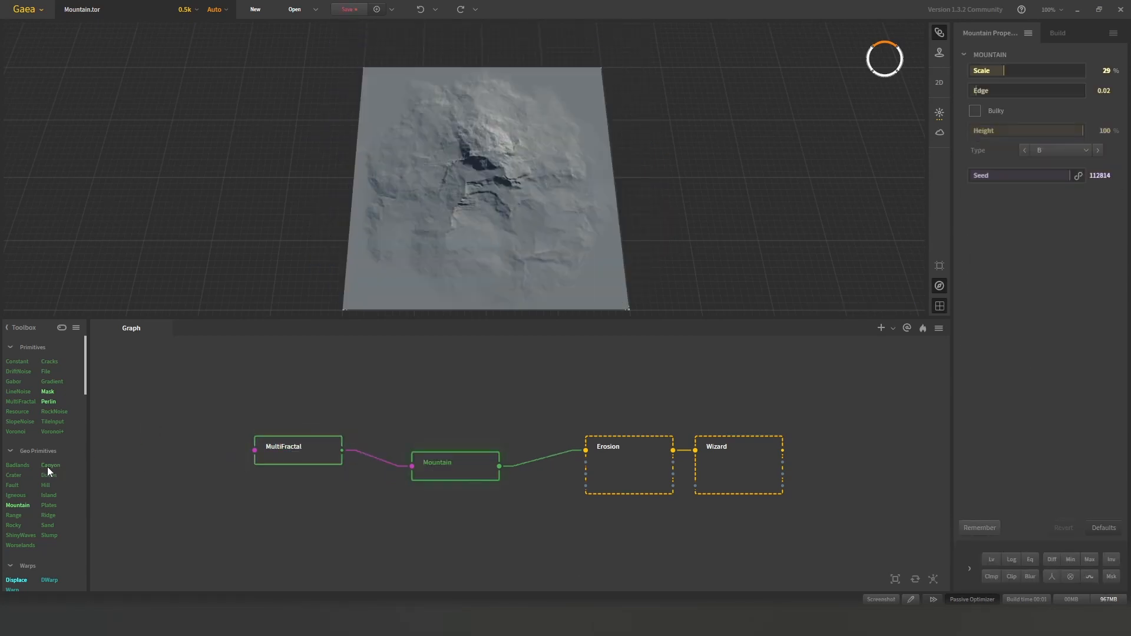
pyautogui.moveTo(47, 467); pyautogui.dragTo(482, 514)
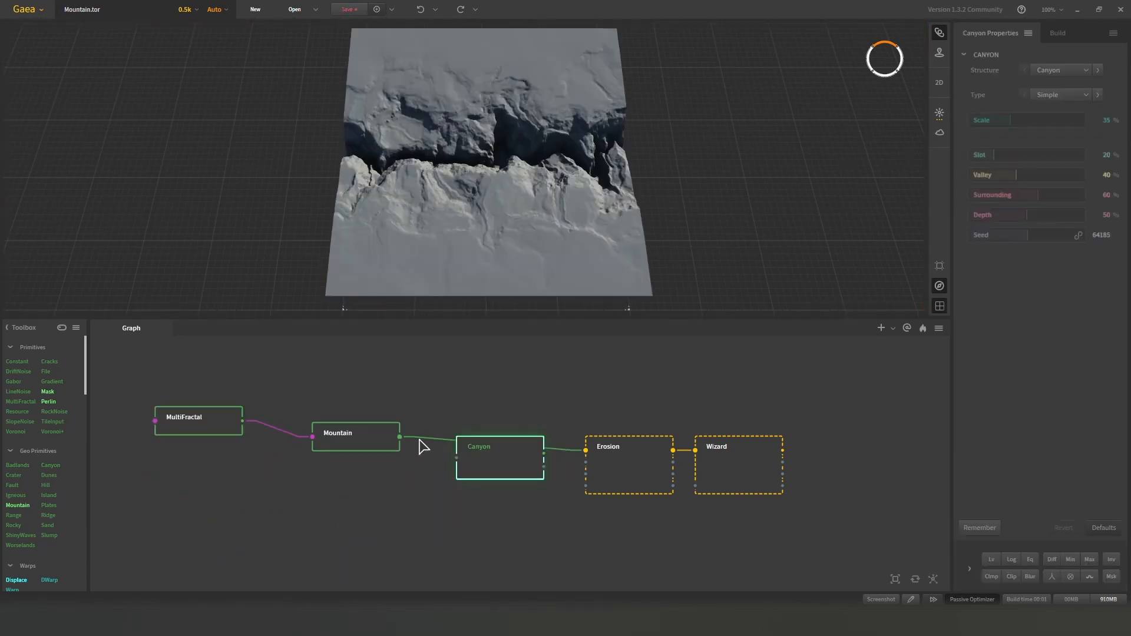
pyautogui.moveTo(400, 437); pyautogui.dragTo(458, 458)
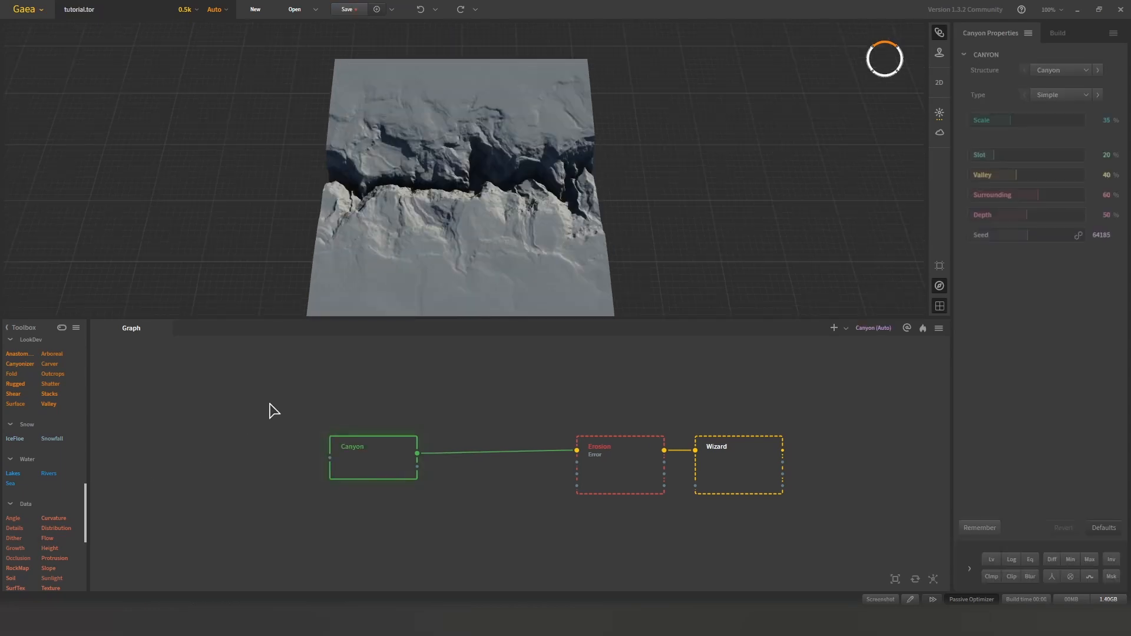
# - Add a Range node below the Canyon node and spread the two nodes apart
pyautogui.scroll(-5, 64, 448)
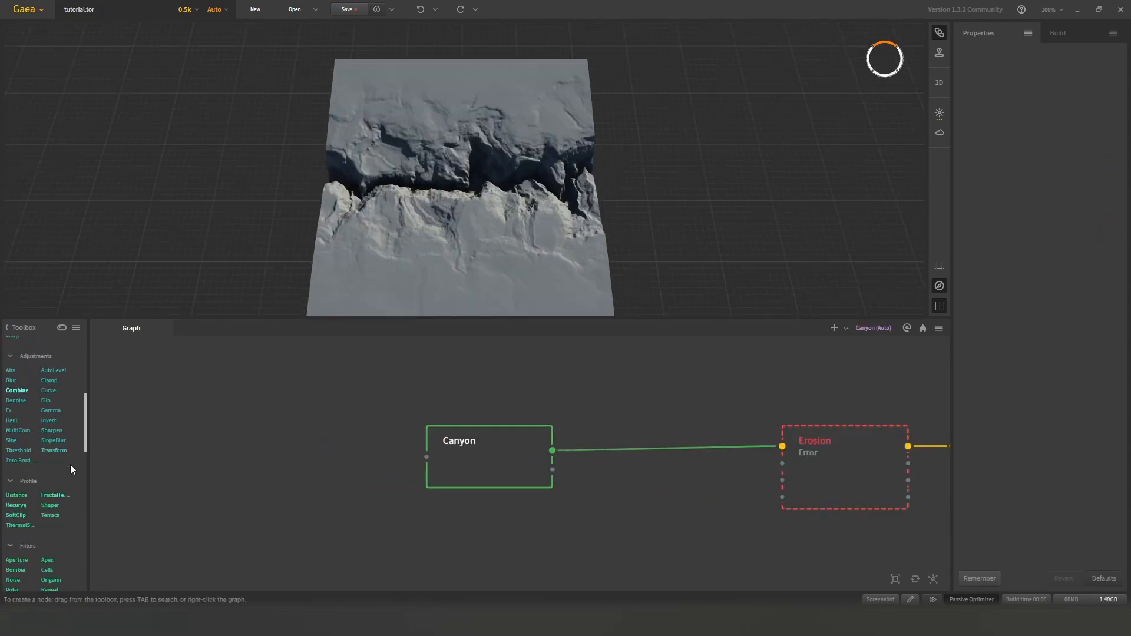
pyautogui.scroll(5, 47, 408)
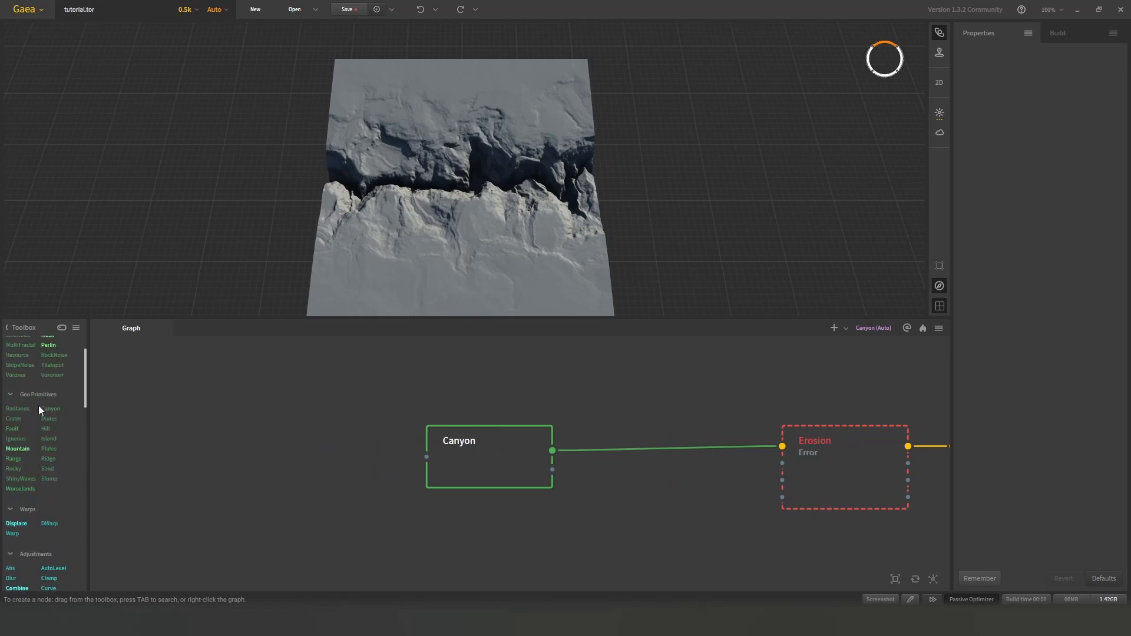
pyautogui.moveTo(21, 512); pyautogui.dragTo(469, 524)
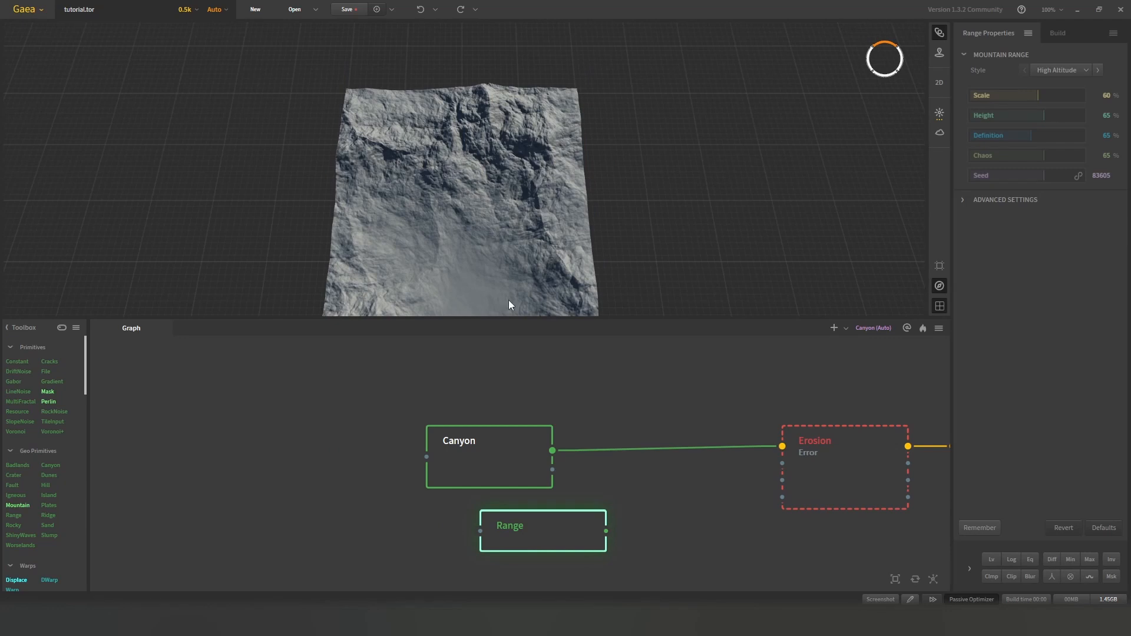
pyautogui.moveTo(539, 538); pyautogui.dragTo(587, 539)
pyautogui.moveTo(481, 449); pyautogui.dragTo(338, 422)
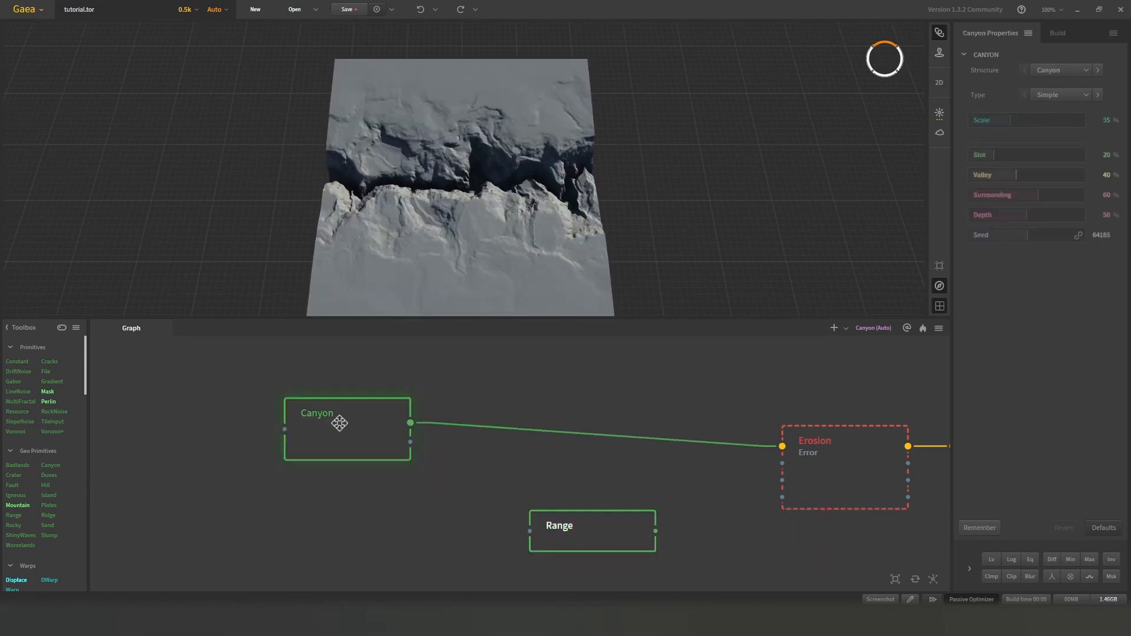
# - Connect the Canyon output to the Range input and the Range output to the Erosion node
pyautogui.moveTo(409, 423); pyautogui.dragTo(529, 531)
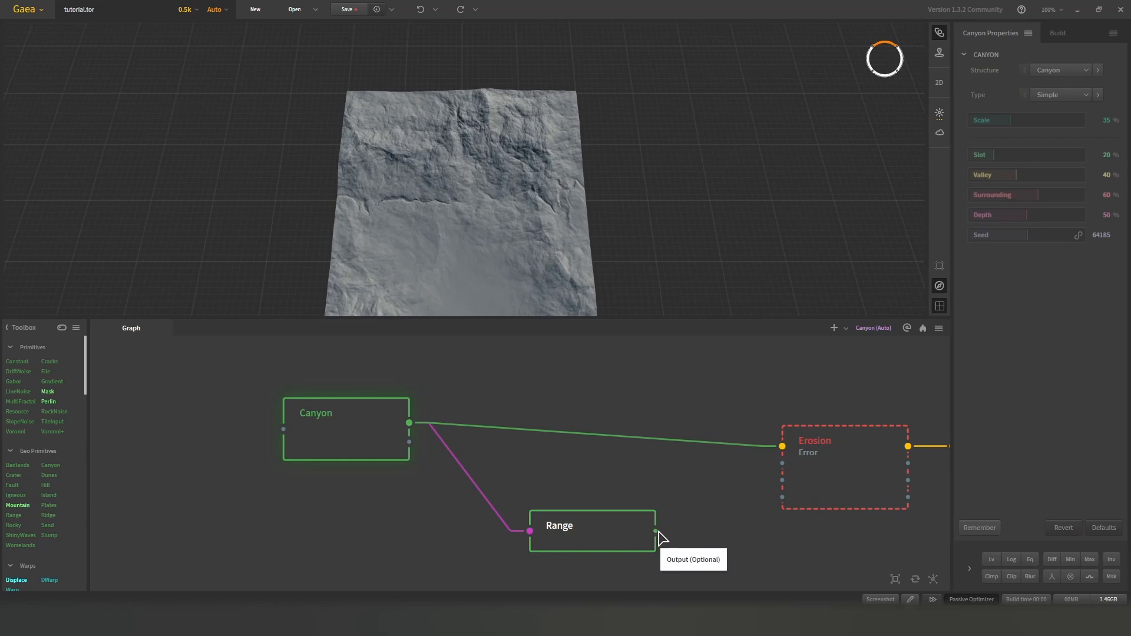
pyautogui.moveTo(657, 532); pyautogui.dragTo(783, 448)
pyautogui.click(624, 519)
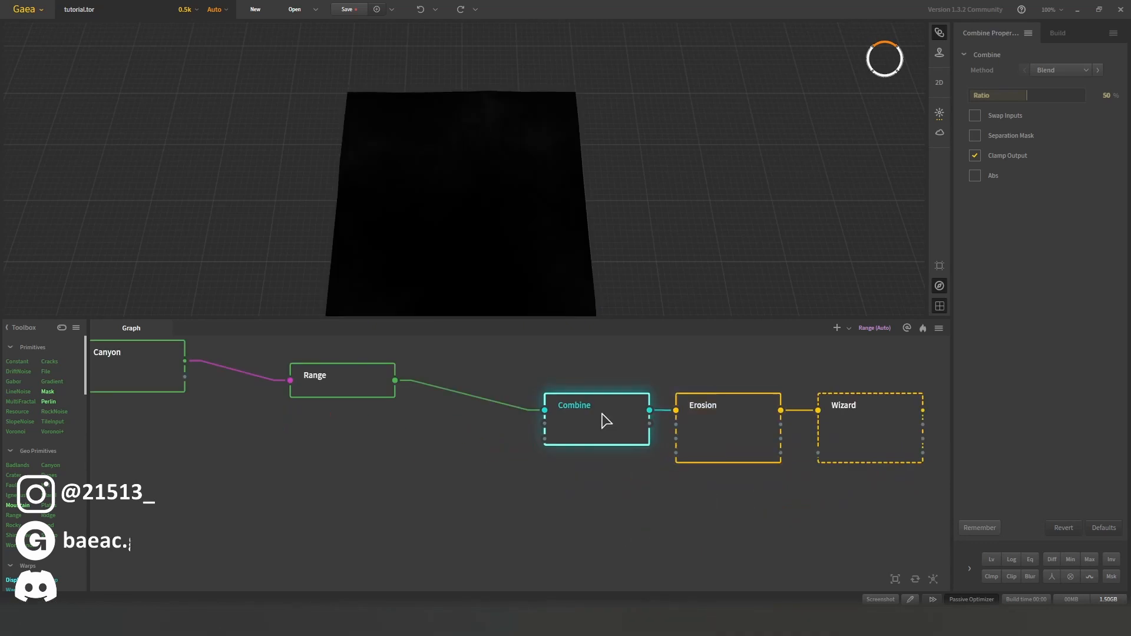
# - Connect the Canyon output to the second input of the Combine node and move the Range node clear of the connection
pyautogui.moveTo(603, 414); pyautogui.dragTo(589, 400)
pyautogui.moveTo(185, 361); pyautogui.dragTo(531, 423)
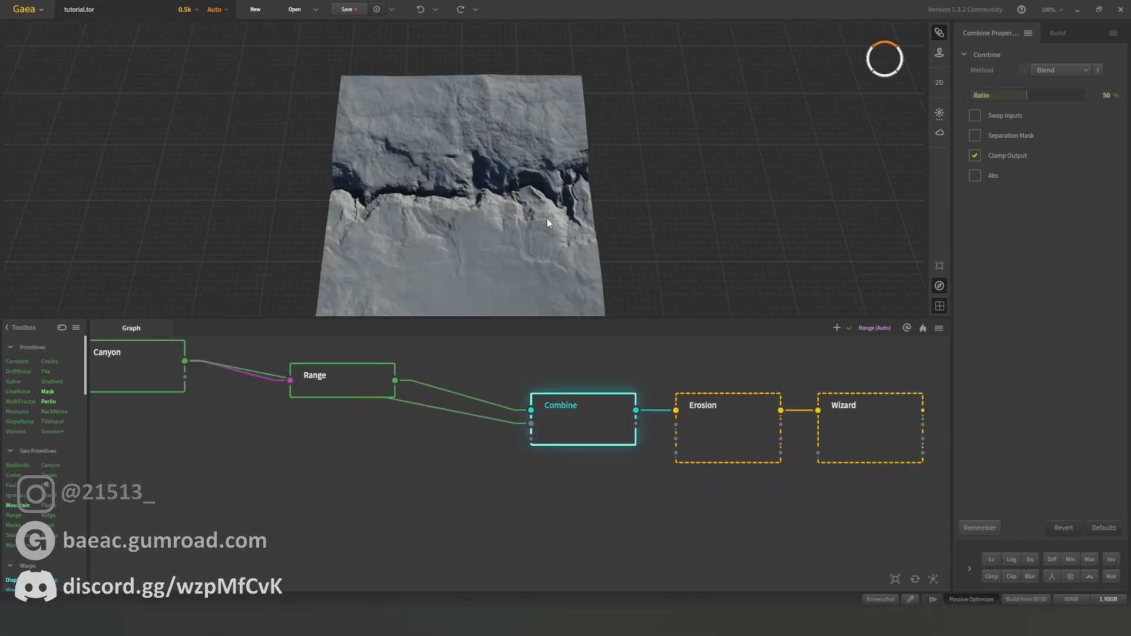
pyautogui.click(348, 390)
pyautogui.moveTo(348, 390); pyautogui.dragTo(393, 367)
# - Preview the terrain at each stage of the graph, comparing the Canyon, Range, Combine, Erosion and Wizard outputs
pyautogui.click(632, 422)
pyautogui.click(878, 441)
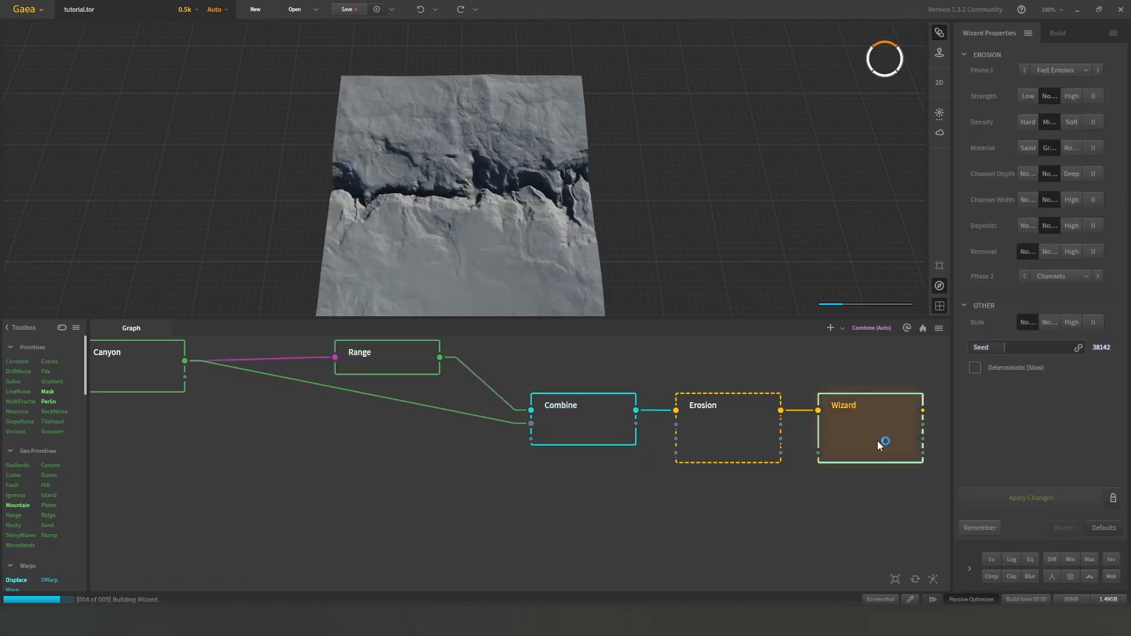
pyautogui.scroll(-1, 348, 412)
pyautogui.click(371, 374)
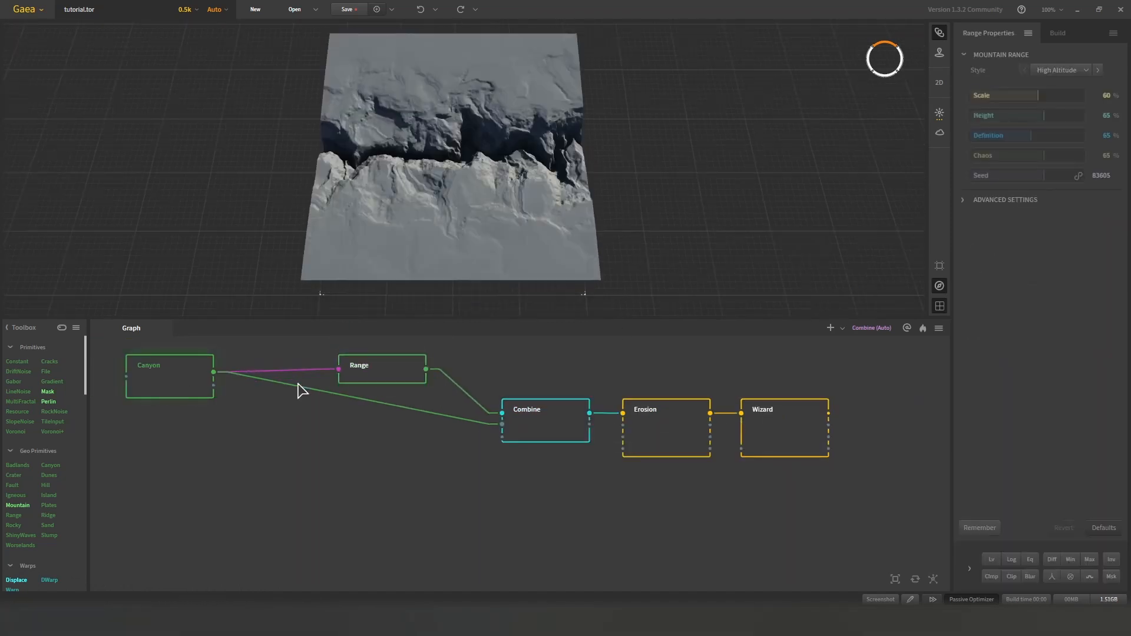
pyautogui.click(165, 383)
pyautogui.click(382, 380)
pyautogui.click(155, 392)
pyautogui.click(570, 437)
pyautogui.click(789, 433)
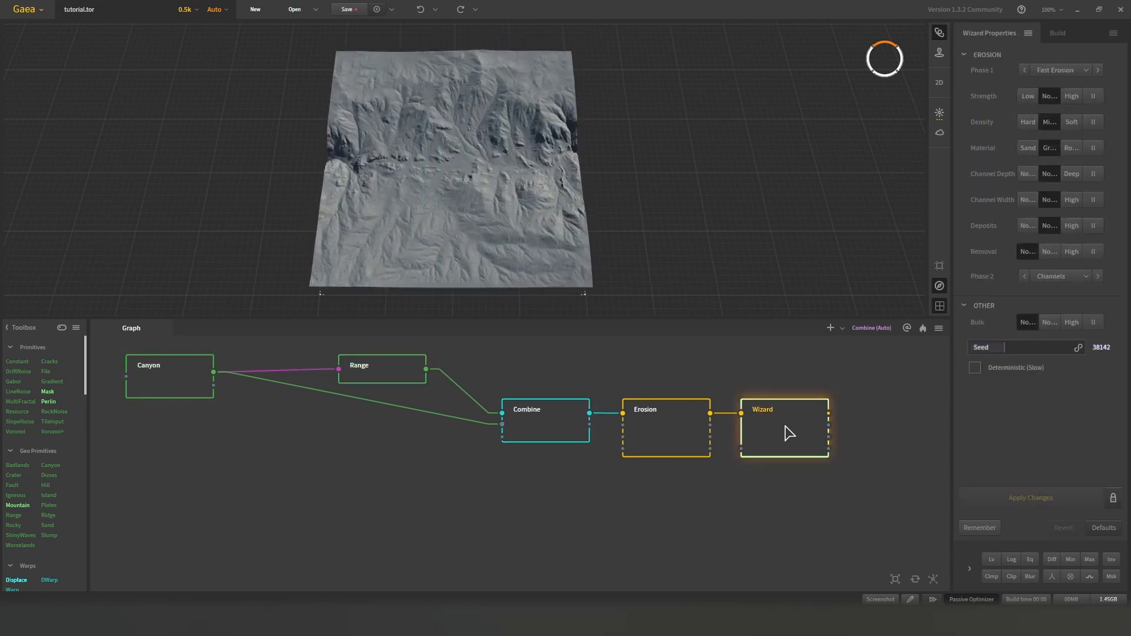
pyautogui.click(669, 416)
pyautogui.click(539, 430)
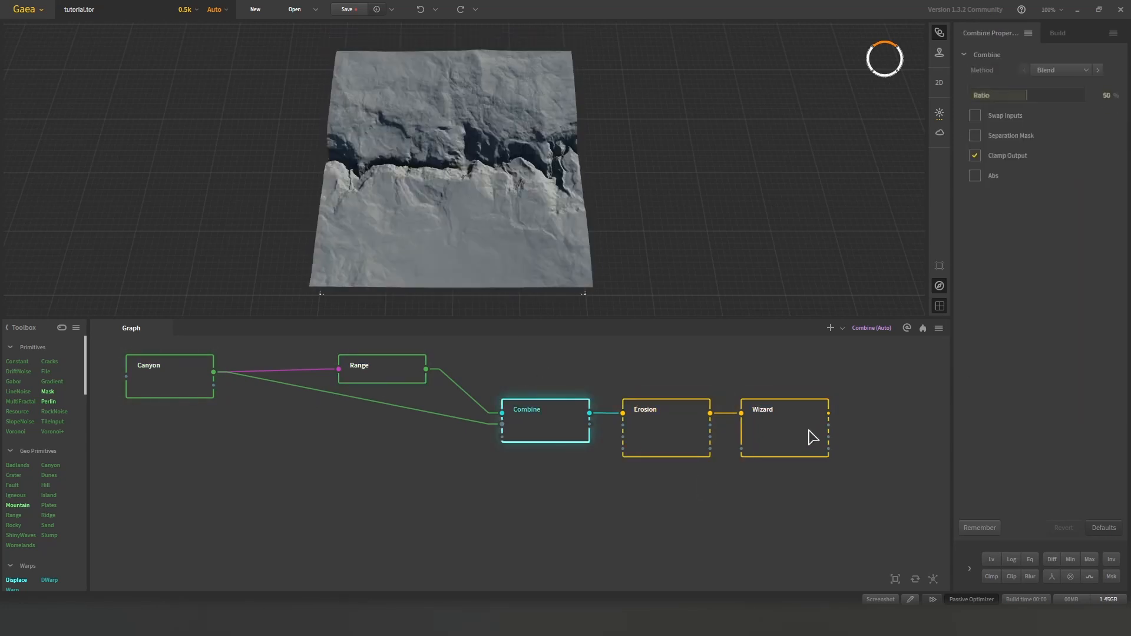
pyautogui.click(809, 431)
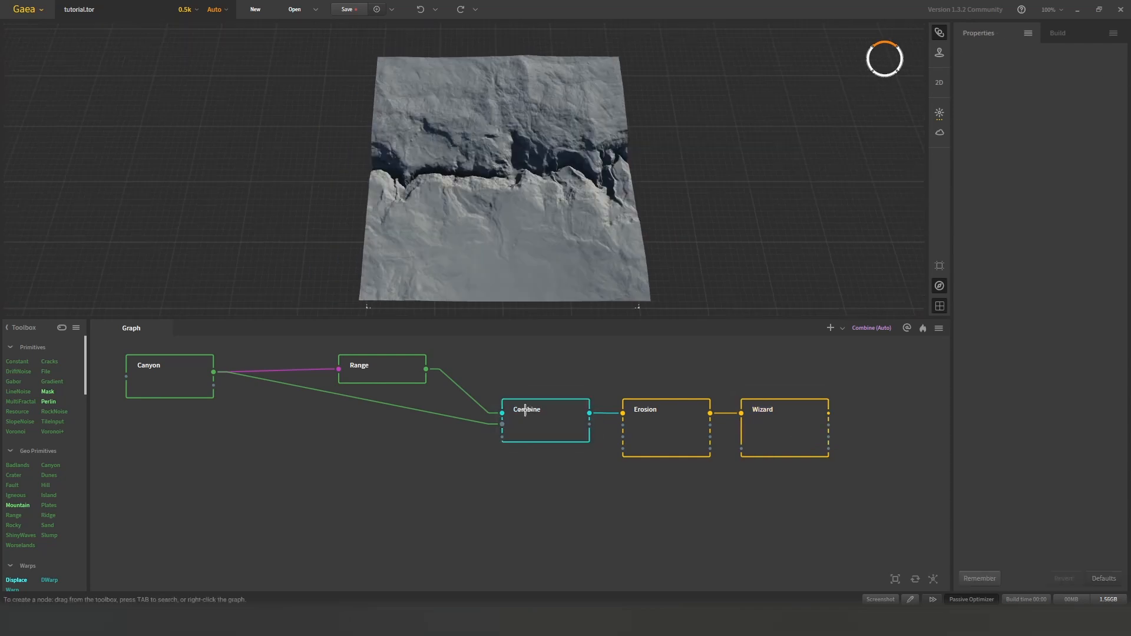
# - Show the Combine node's output and properties, shifting the node slightly toward the Range node
pyautogui.click(535, 431)
pyautogui.click(540, 498)
pyautogui.moveTo(540, 424)
pyautogui.mouseDown()
pyautogui.moveTo(526, 430)
pyautogui.moveTo(537, 425)
pyautogui.mouseUp()
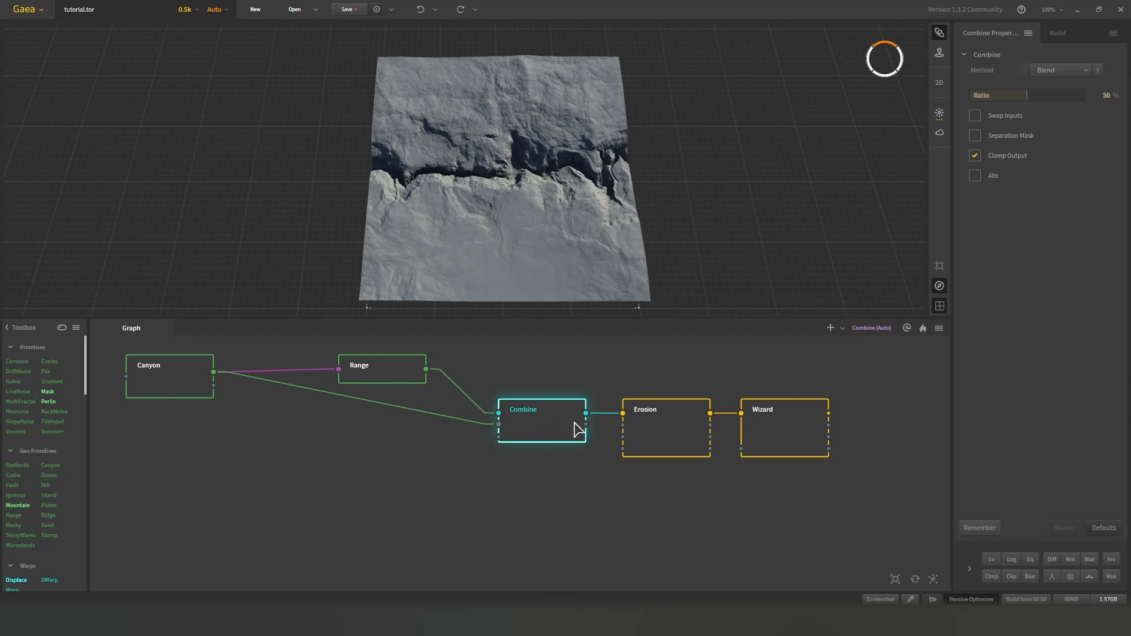
# - Find the Vegetation node among the toolbox's color nodes and insert it between the Erosion and Wizard nodes
pyautogui.moveTo(377, 379); pyautogui.dragTo(374, 376)
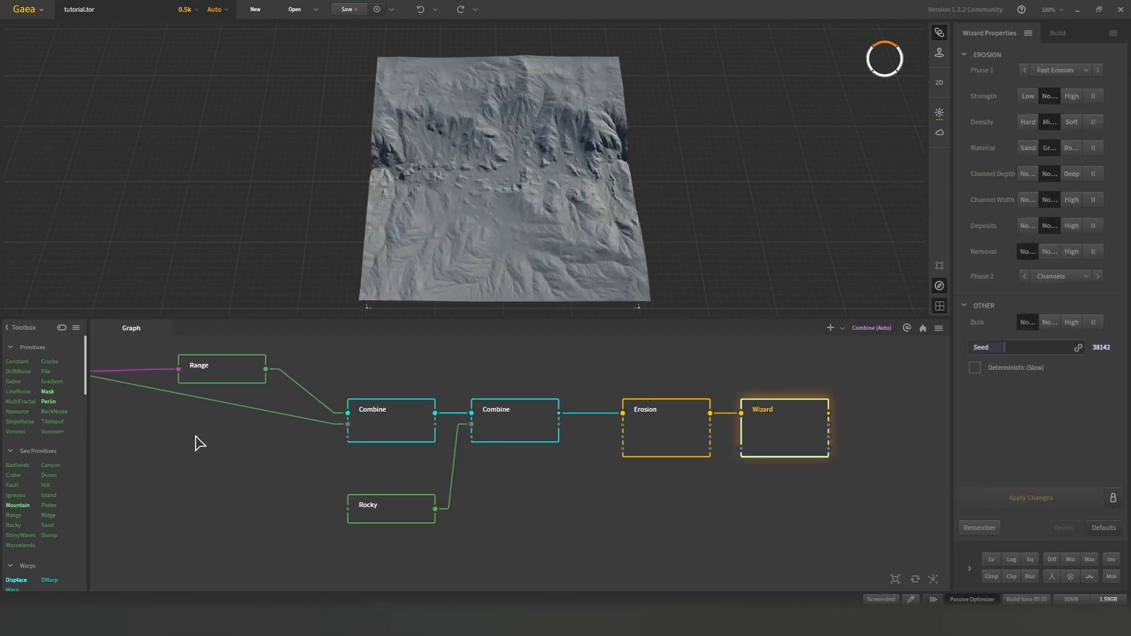
pyautogui.scroll(-10, 35, 507)
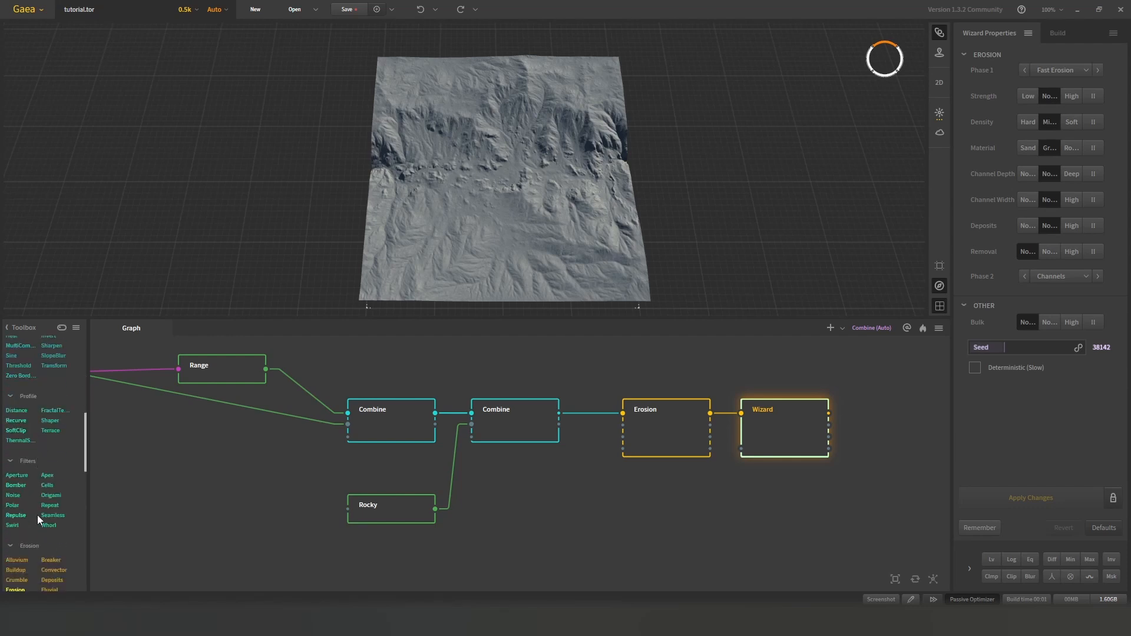
pyautogui.scroll(-3, 37, 515)
pyautogui.scroll(-3, 38, 518)
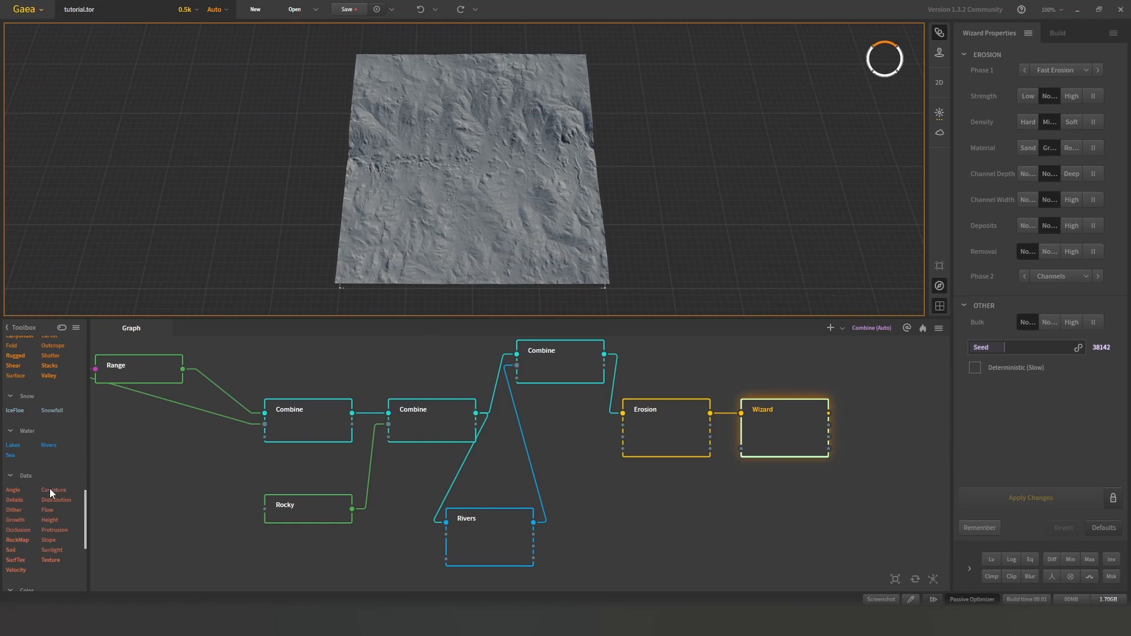
pyautogui.scroll(-3, 55, 546)
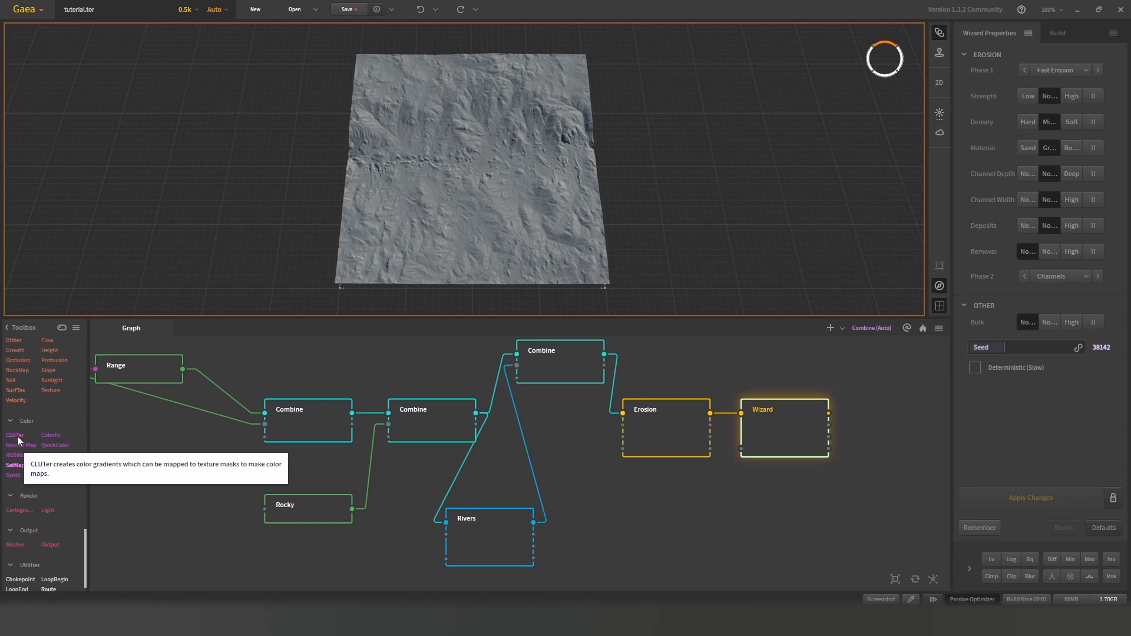
pyautogui.moveTo(55, 475); pyautogui.dragTo(704, 526)
pyautogui.moveTo(792, 508); pyautogui.dragTo(517, 502, button='middle')
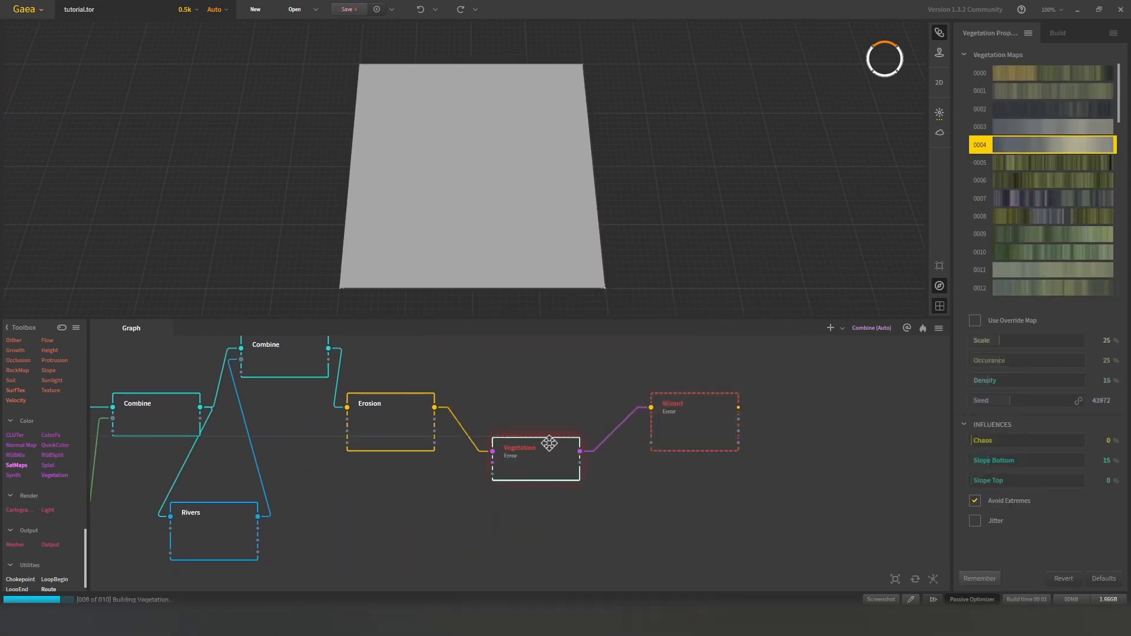
# - Delete the Vegetation node and move a Details node toward the connection between Erosion and Wizard
pyautogui.moveTo(548, 444); pyautogui.dragTo(651, 407)
pyautogui.press('Delete')
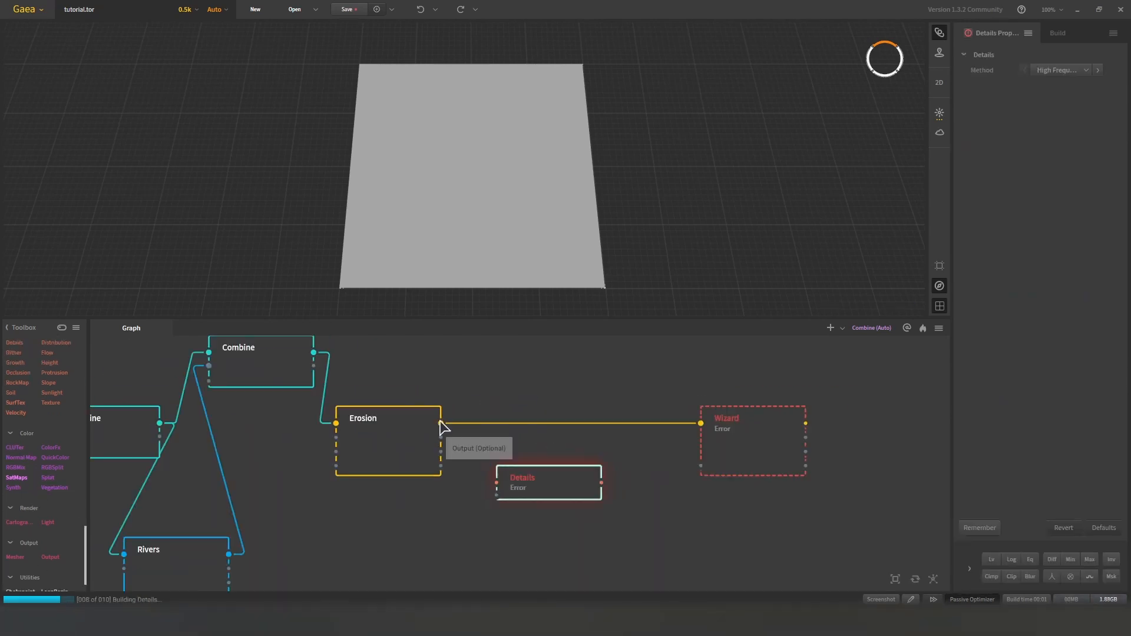
pyautogui.moveTo(548, 480); pyautogui.dragTo(543, 434)
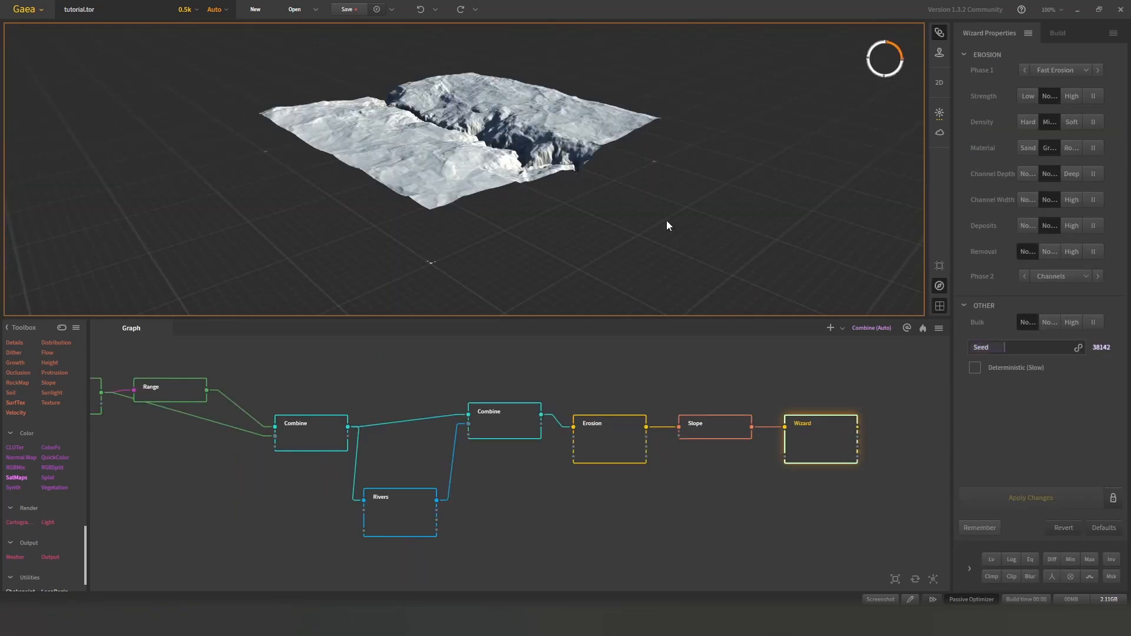
# - Examine the canyon terrain in the 3D view from several angles
pyautogui.moveTo(666, 221); pyautogui.dragTo(624, 286)
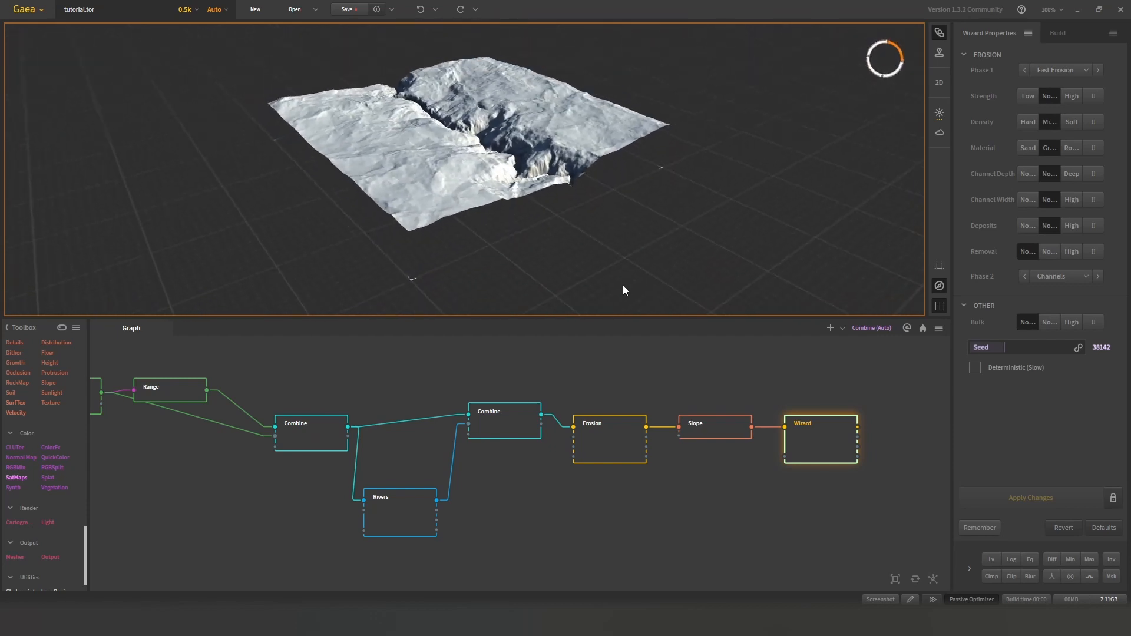
pyautogui.moveTo(648, 246)
pyautogui.mouseDown()
pyautogui.moveTo(617, 277)
pyautogui.moveTo(650, 266)
pyautogui.mouseUp()
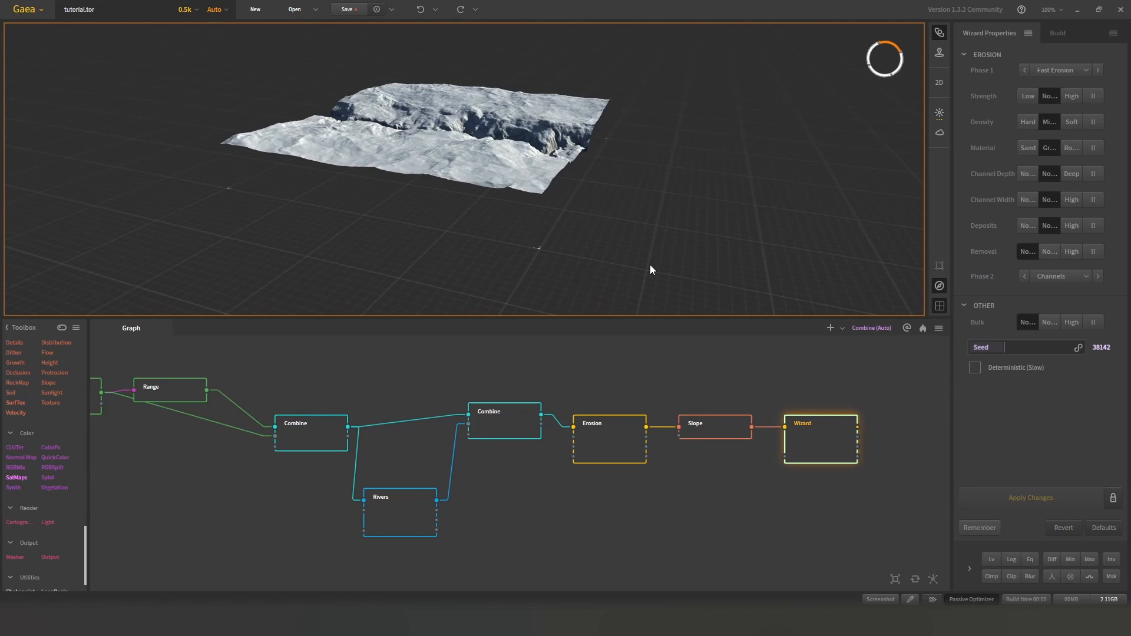
pyautogui.moveTo(748, 278); pyautogui.dragTo(492, 199)
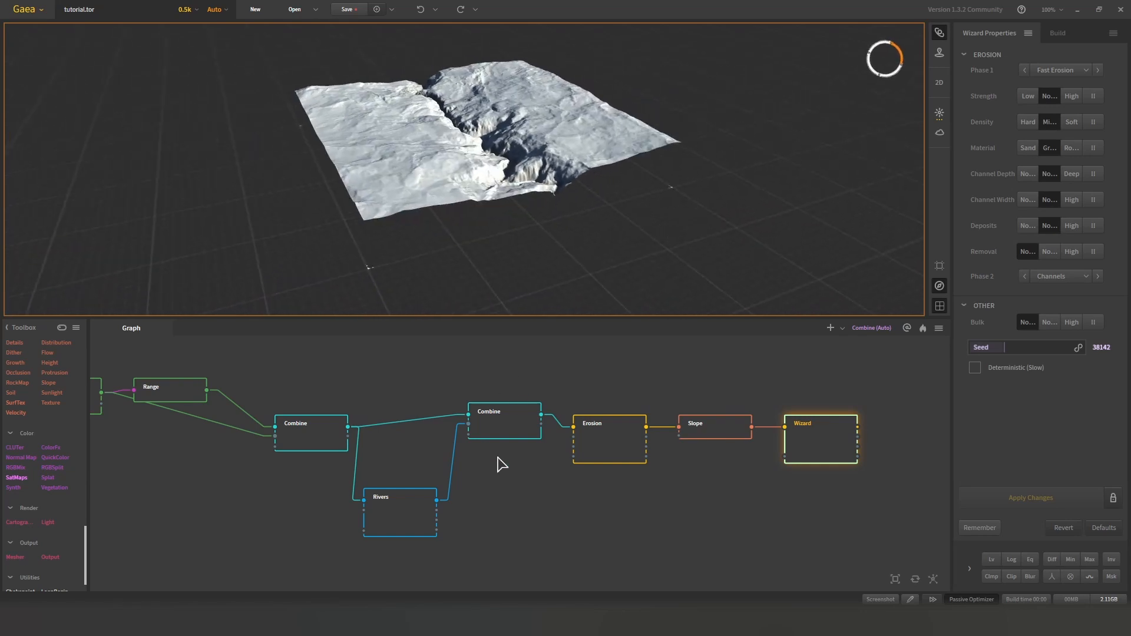
# - Branch a Slope node with a SatMaps node off Erosion, apply Rocky map 0086, and try another map further down the list
pyautogui.moveTo(640, 458); pyautogui.dragTo(520, 473, button='middle')
pyautogui.scroll(-1, 628, 457)
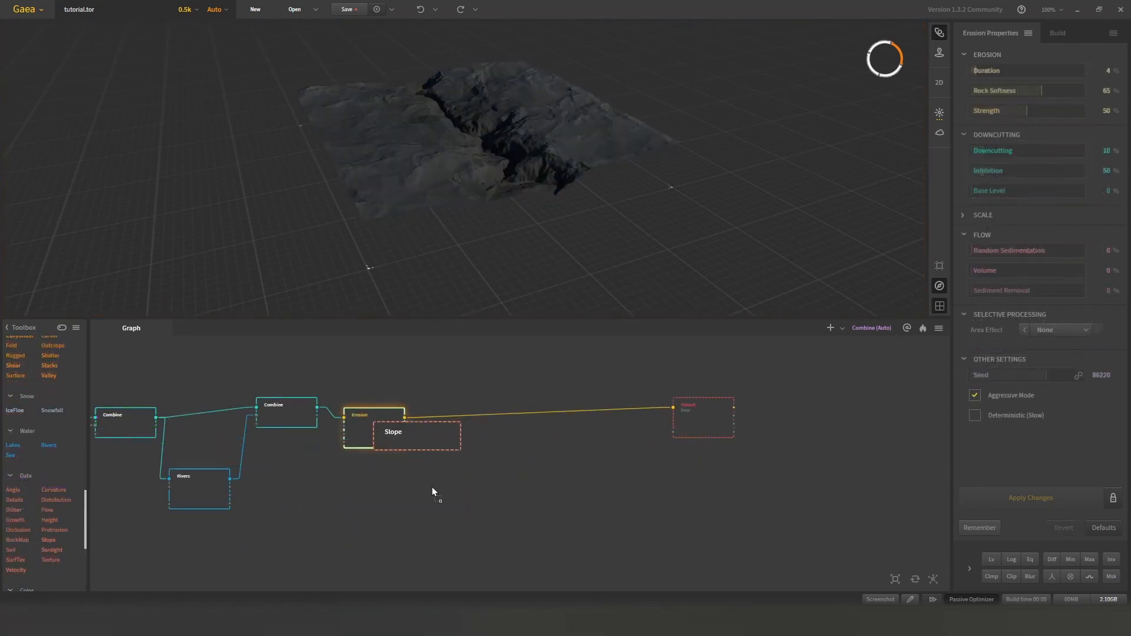
pyautogui.click(1049, 137)
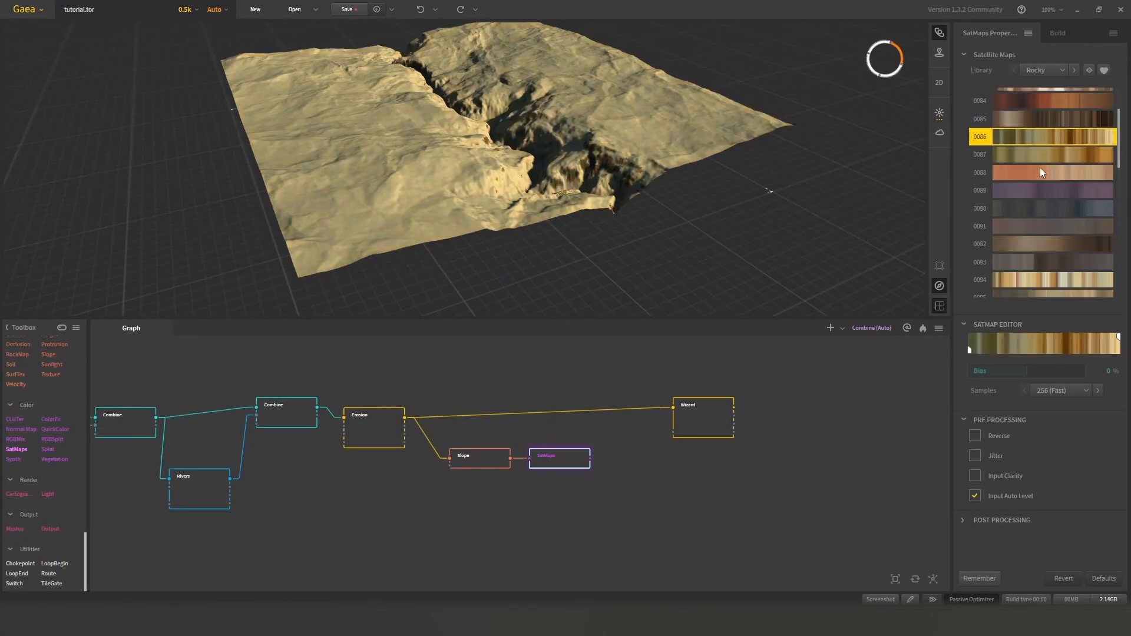
pyautogui.click(1049, 270)
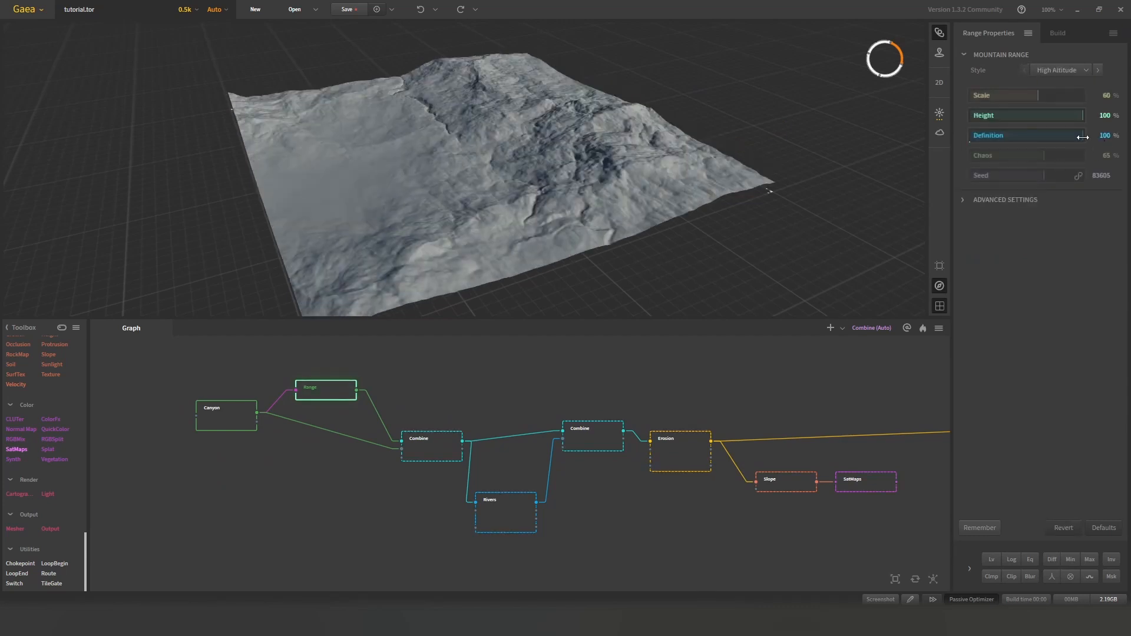
# - Replace the Canyon node with a Mountain node feeding the first Combine node, and preview the downstream SatMaps and Erosion outputs
pyautogui.press('Tab')
pyautogui.press('Return')
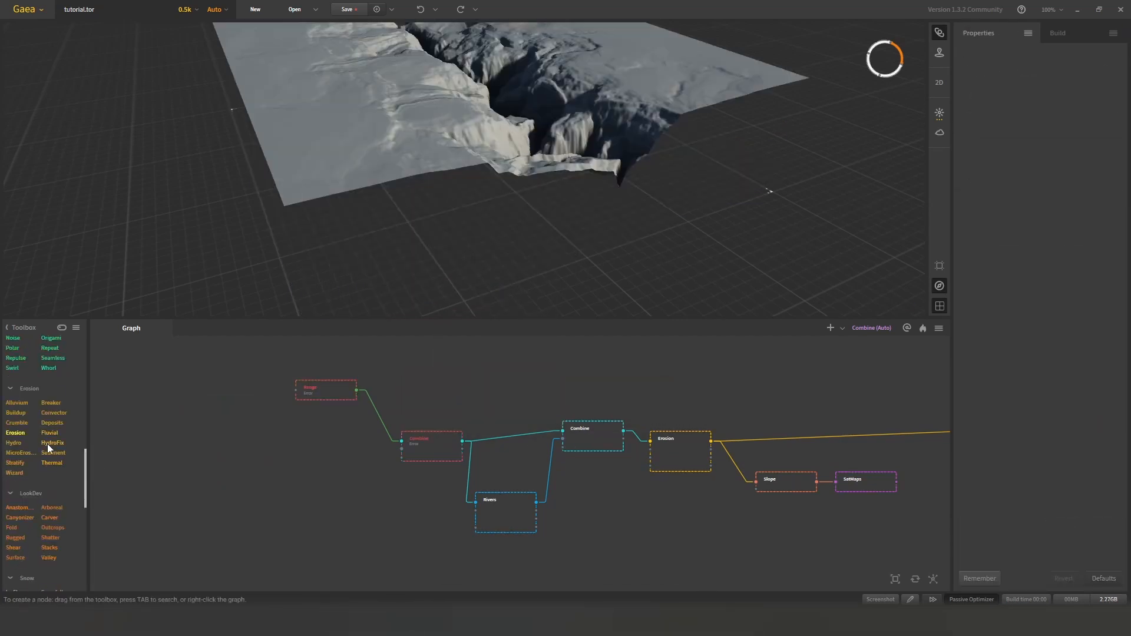
pyautogui.scroll(5, 44, 459)
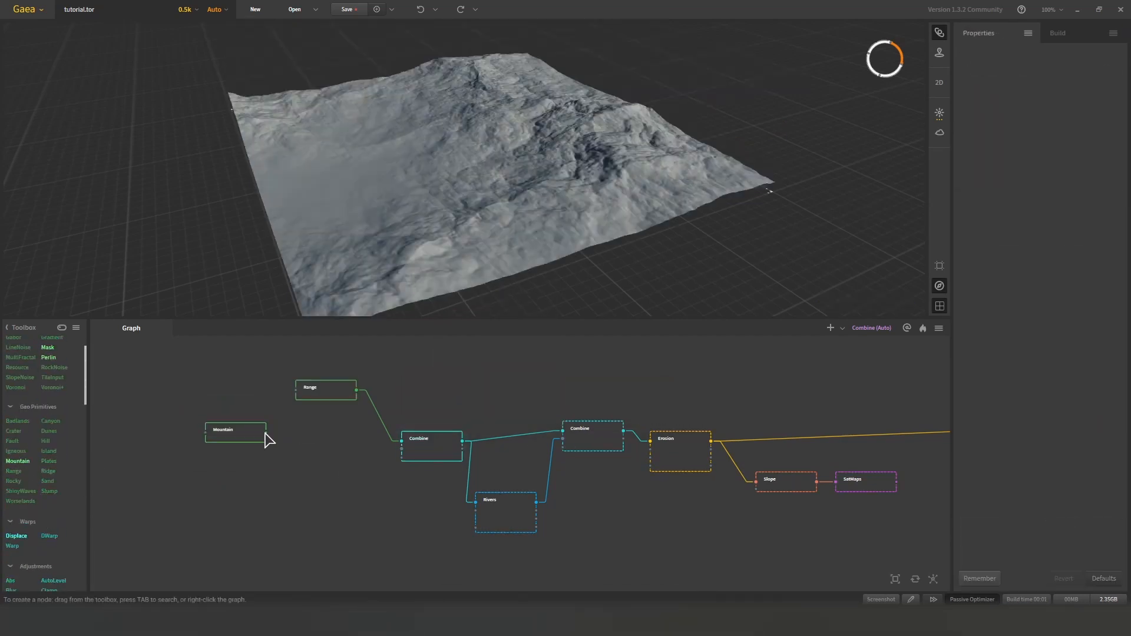
pyautogui.click(262, 435)
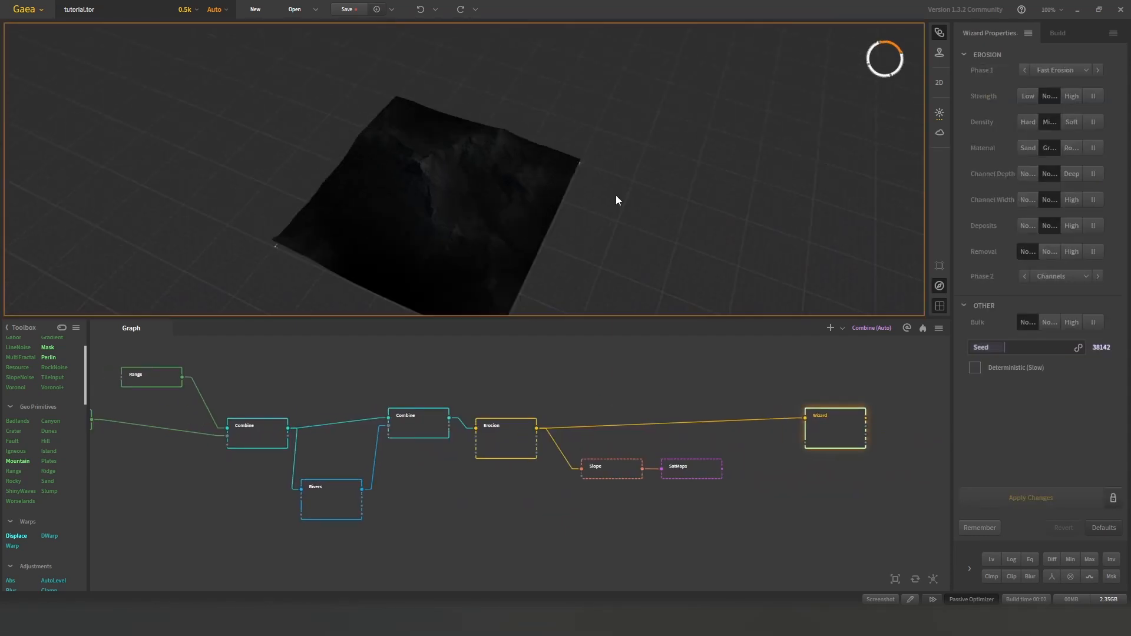
pyautogui.click(678, 467)
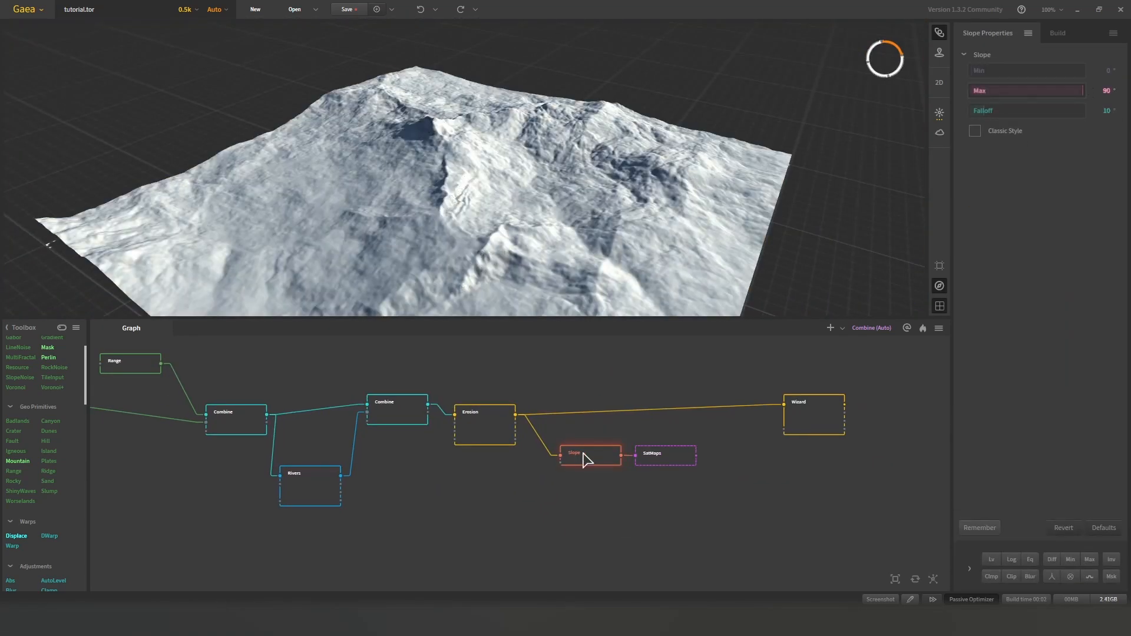
pyautogui.click(485, 424)
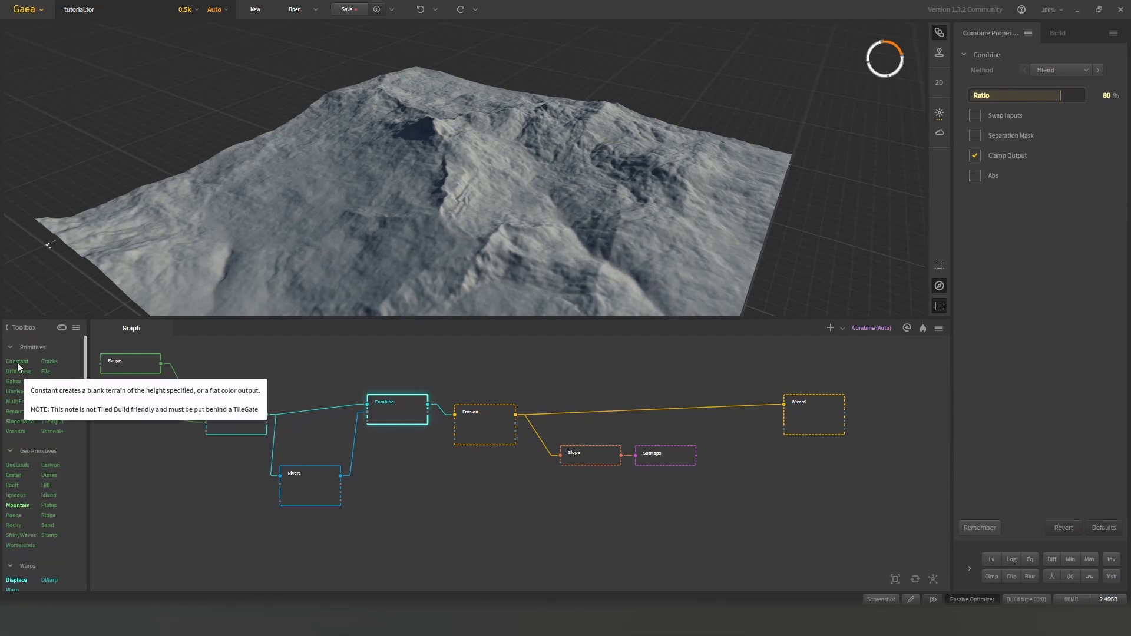
# - Add a Constant node and a copy of the Combine node above the graph, and connect Constant to the copy's first input
pyautogui.moveTo(17, 361); pyautogui.dragTo(277, 345)
pyautogui.hotkey('ctrl', 'v')
pyautogui.moveTo(462, 437); pyautogui.dragTo(462, 406)
pyautogui.moveTo(317, 407); pyautogui.dragTo(439, 406)
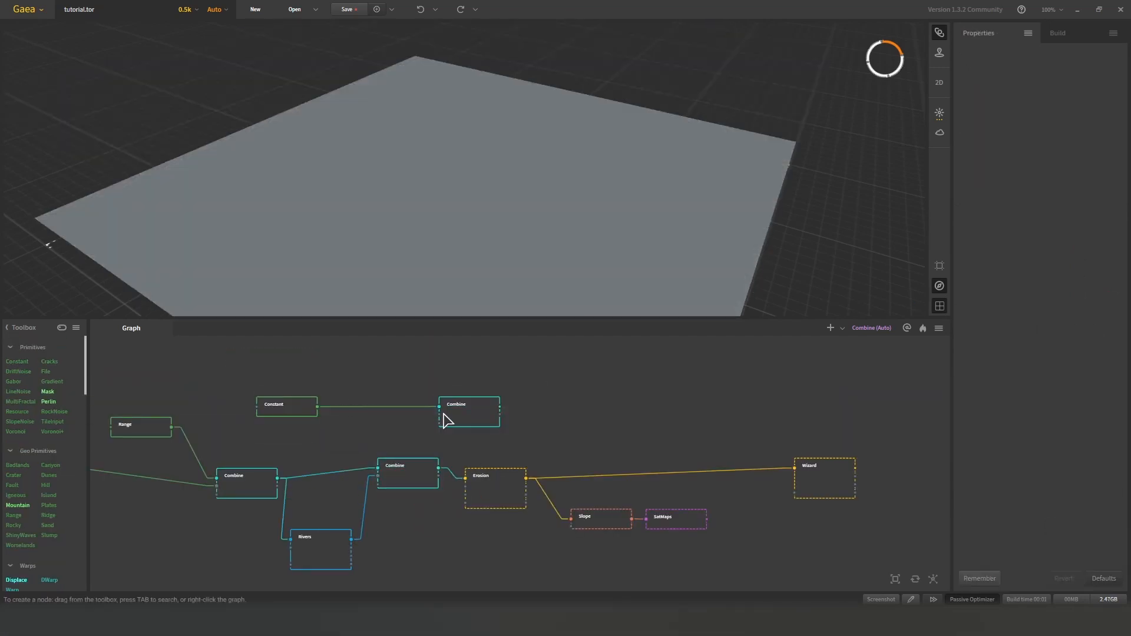
# - Connect the existing second Combine node to the new Combine's second input, and the new Combine's output to Erosion
pyautogui.moveTo(438, 469); pyautogui.dragTo(439, 414)
pyautogui.moveTo(500, 407); pyautogui.dragTo(465, 479)
pyautogui.moveTo(533, 437); pyautogui.dragTo(165, 396)
pyautogui.scroll(-5, 638, 279)
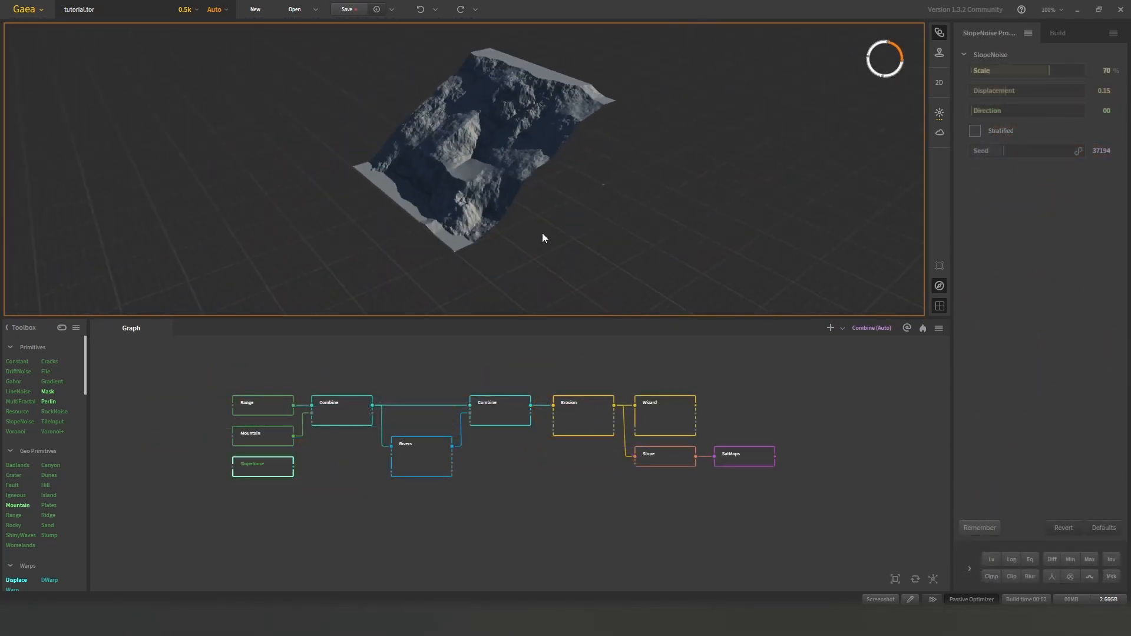
# - Try different Direction values on the SlopeNoise node, including 24, to see their effect on the terrain
pyautogui.moveTo(542, 232); pyautogui.dragTo(500, 236)
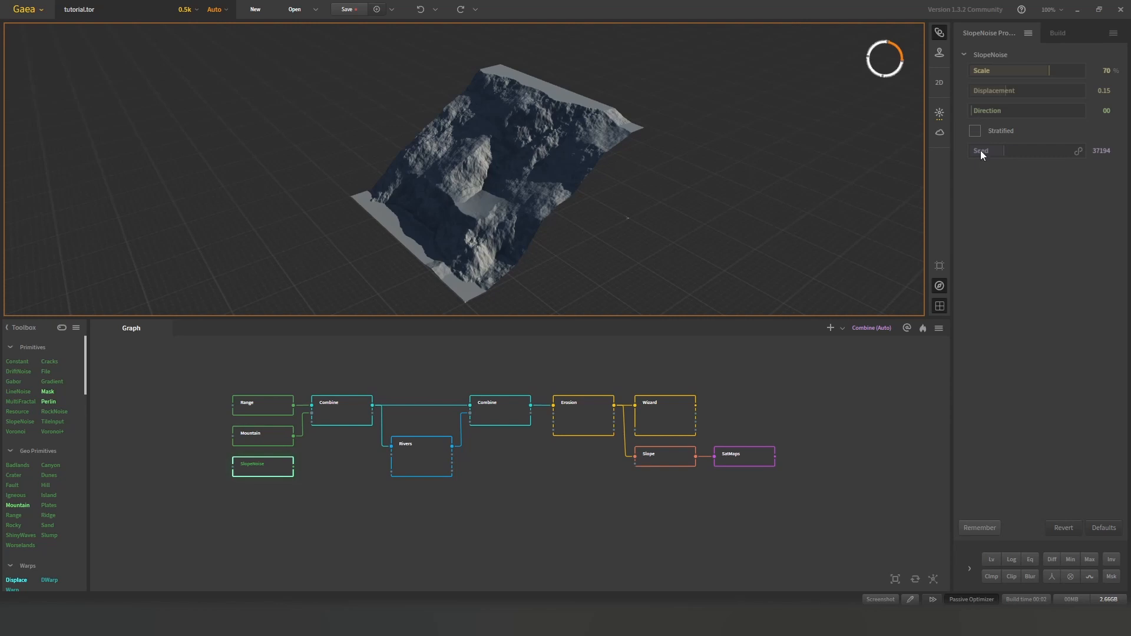
pyautogui.moveTo(975, 111); pyautogui.dragTo(992, 113)
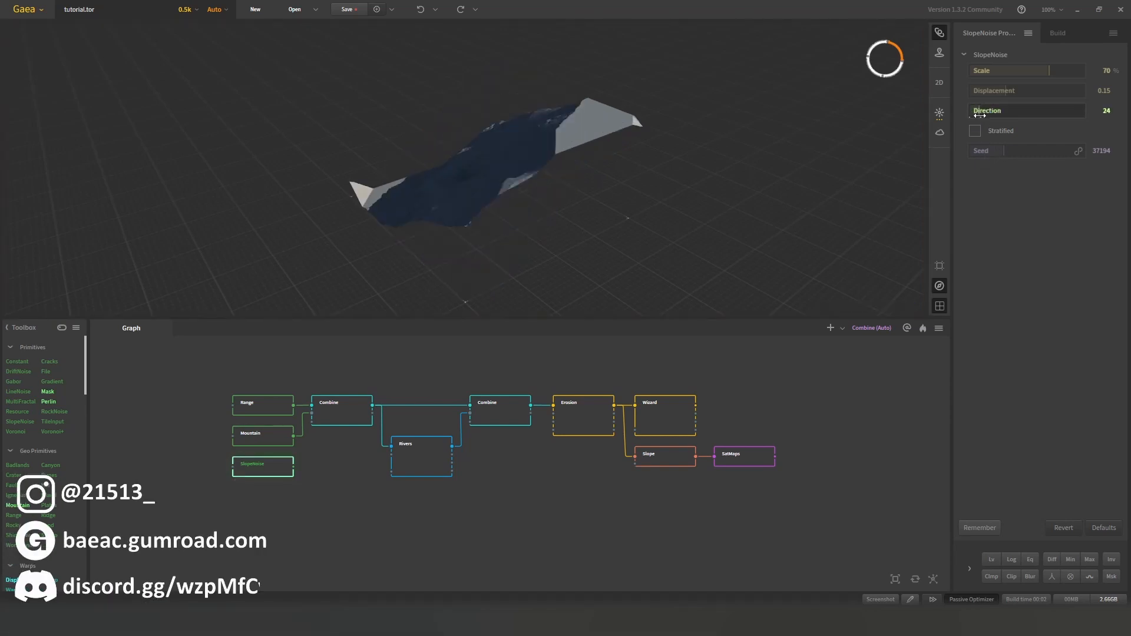
pyautogui.moveTo(992, 113); pyautogui.dragTo(981, 114)
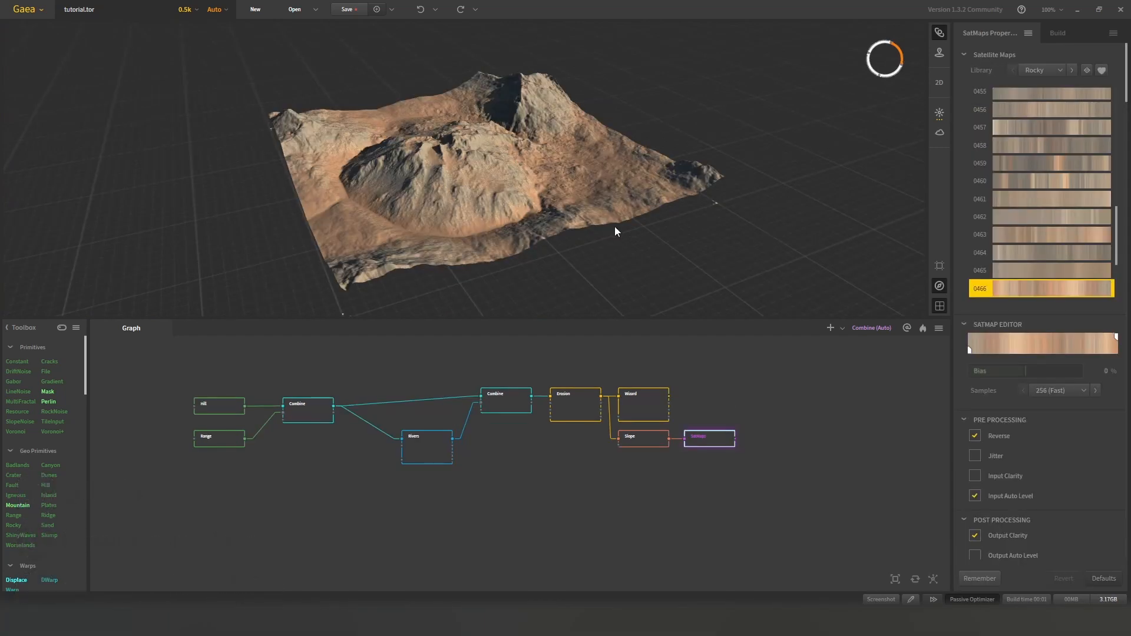
# - Examine the SatMaps-colored hill and range terrain in the 3D view from several angles
pyautogui.moveTo(614, 226); pyautogui.dragTo(535, 204)
pyautogui.moveTo(651, 234); pyautogui.dragTo(605, 222)
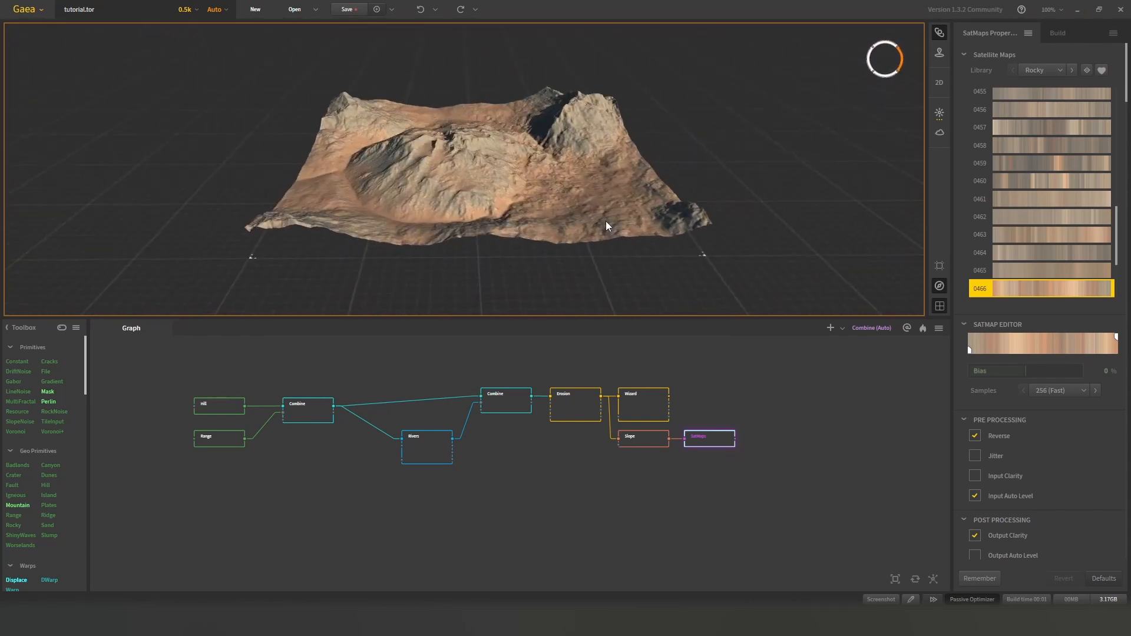
pyautogui.moveTo(514, 256); pyautogui.dragTo(531, 266)
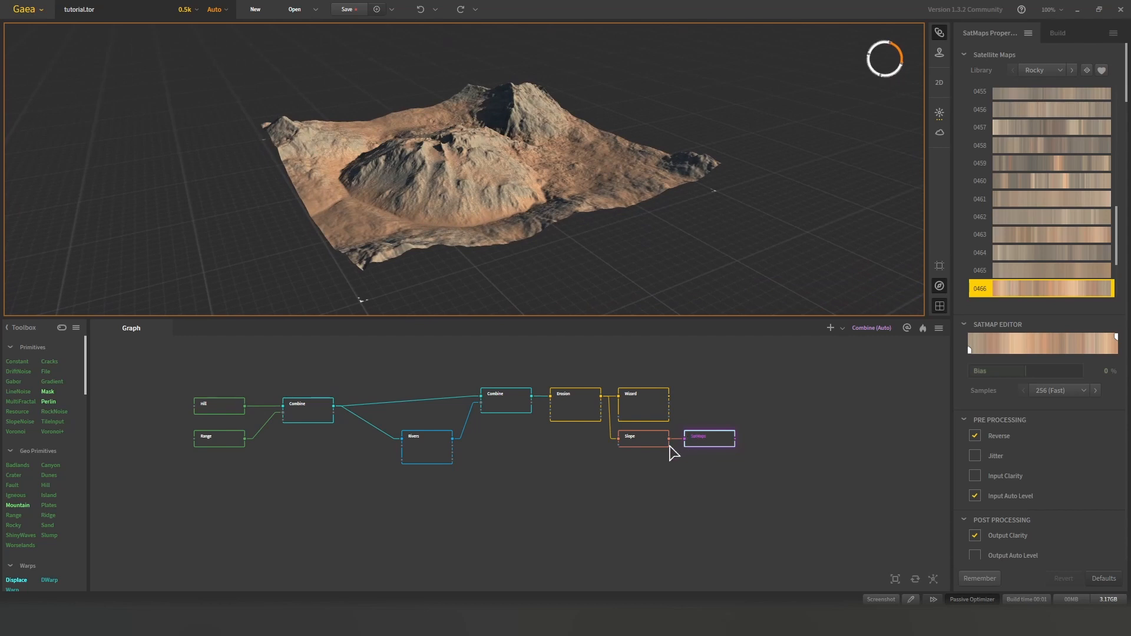
# - Preview the Erosion, Slope and SatMaps outputs in turn to compare what each contributes to the coloring
pyautogui.click(574, 407)
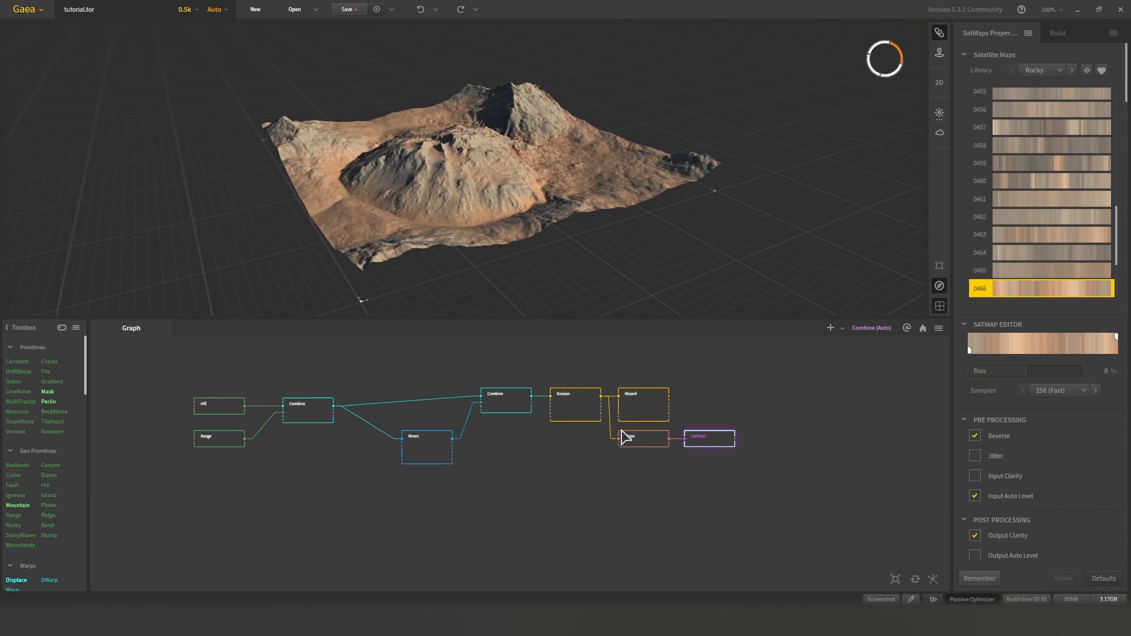
pyautogui.scroll(1, 590, 442)
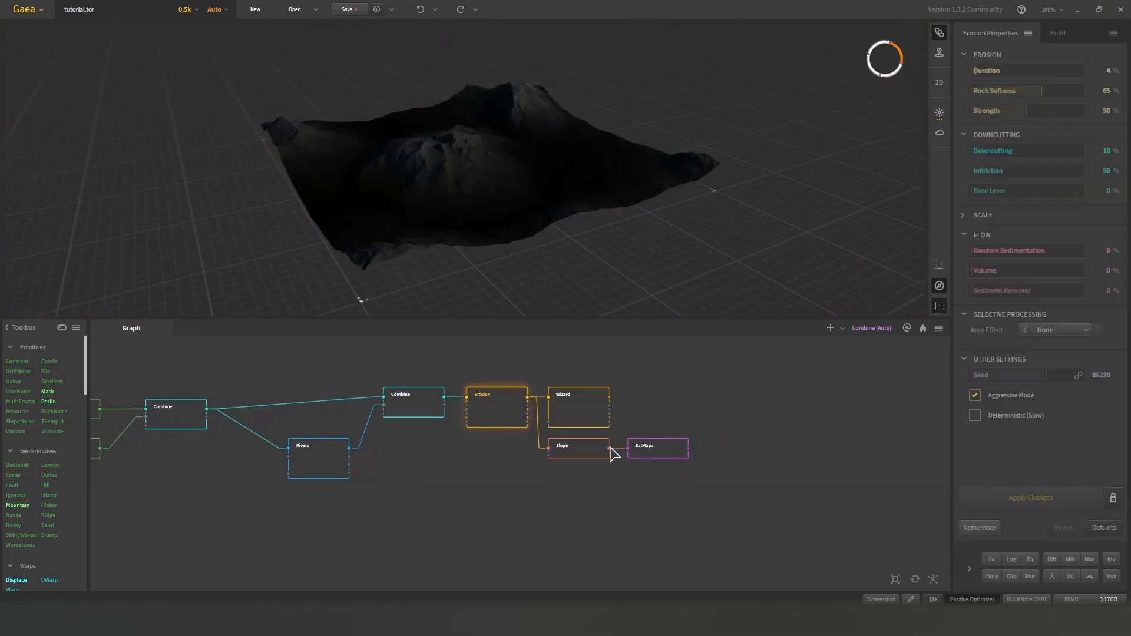
pyautogui.click(567, 456)
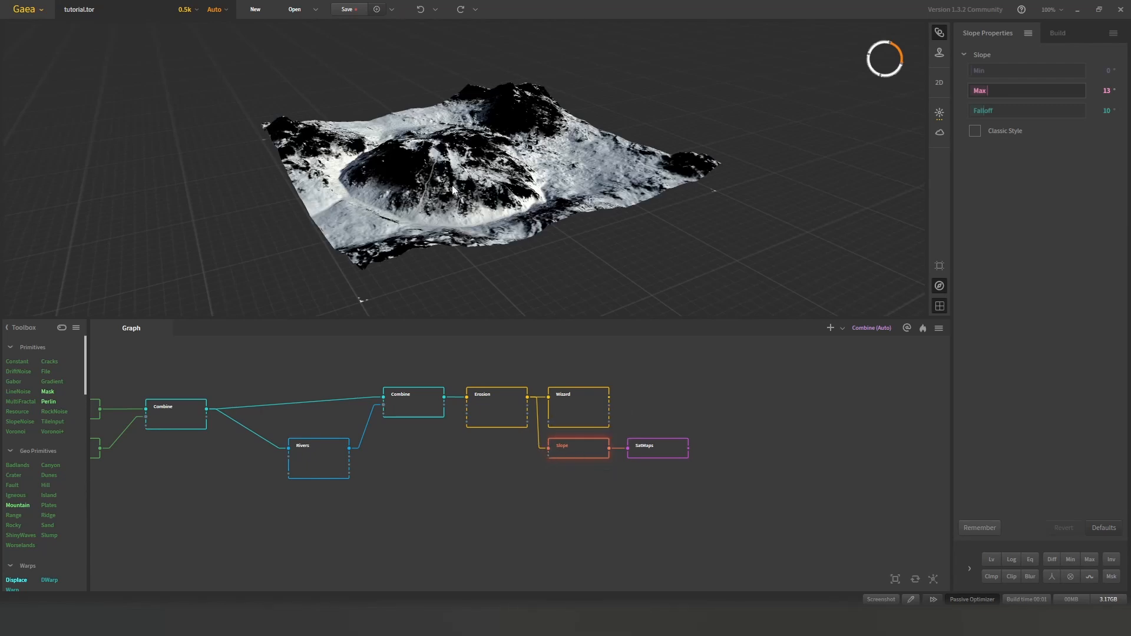
pyautogui.click(657, 455)
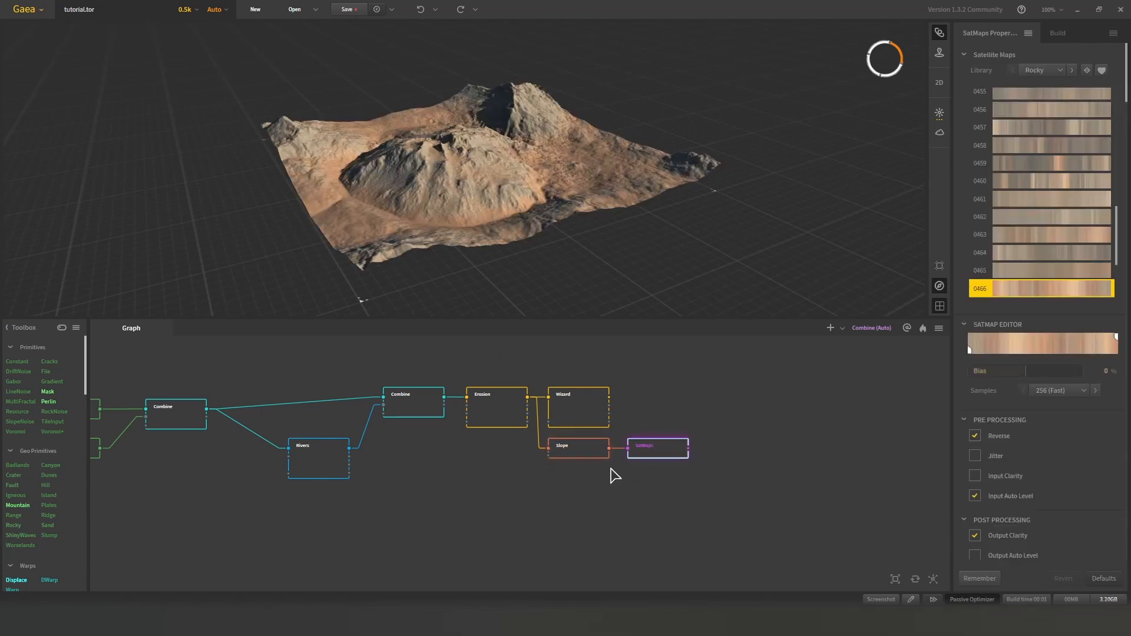
# - Browse the Rocky satellite map library and apply map 0187 to the SatMaps node
pyautogui.scroll(3, 1055, 162)
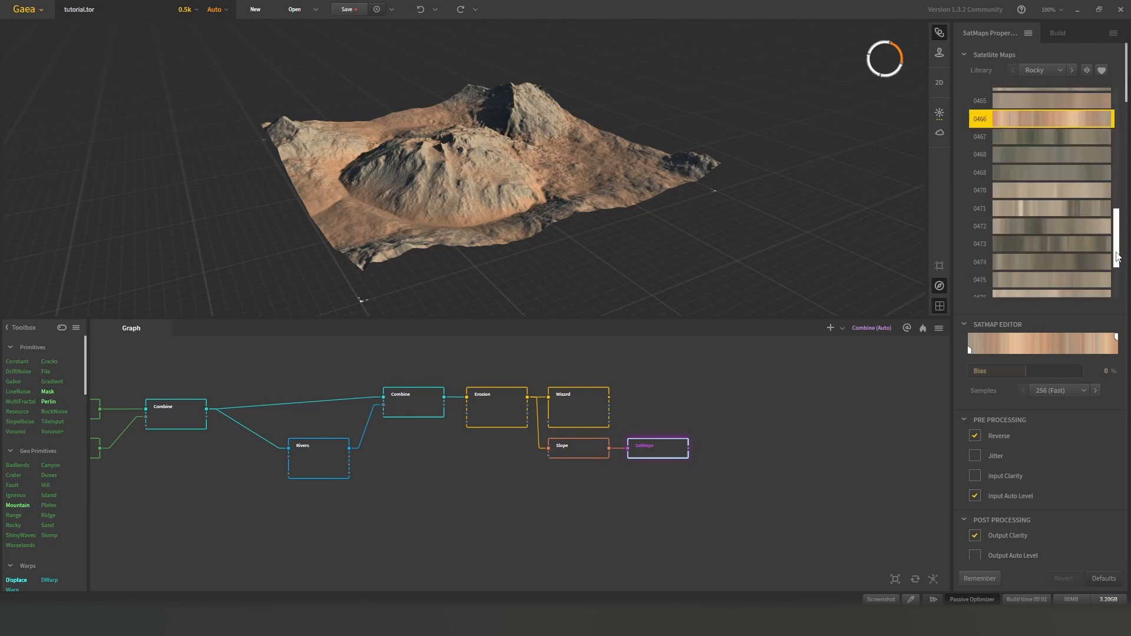
pyautogui.moveTo(1117, 257); pyautogui.dragTo(1127, 202)
pyautogui.scroll(8, 1028, 213)
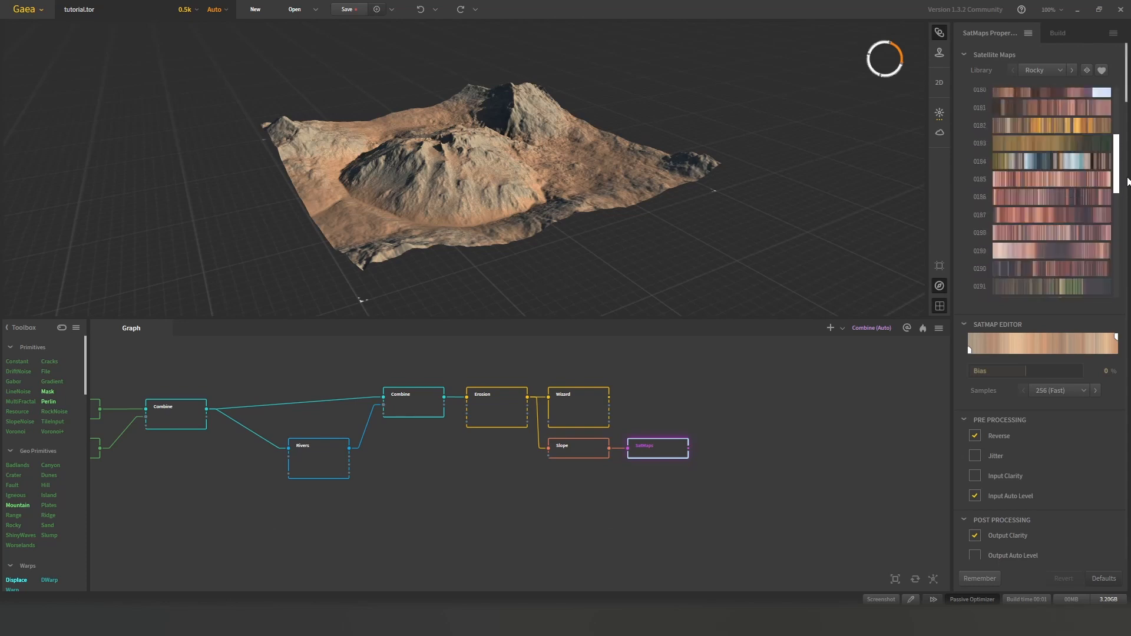
pyautogui.click(1028, 213)
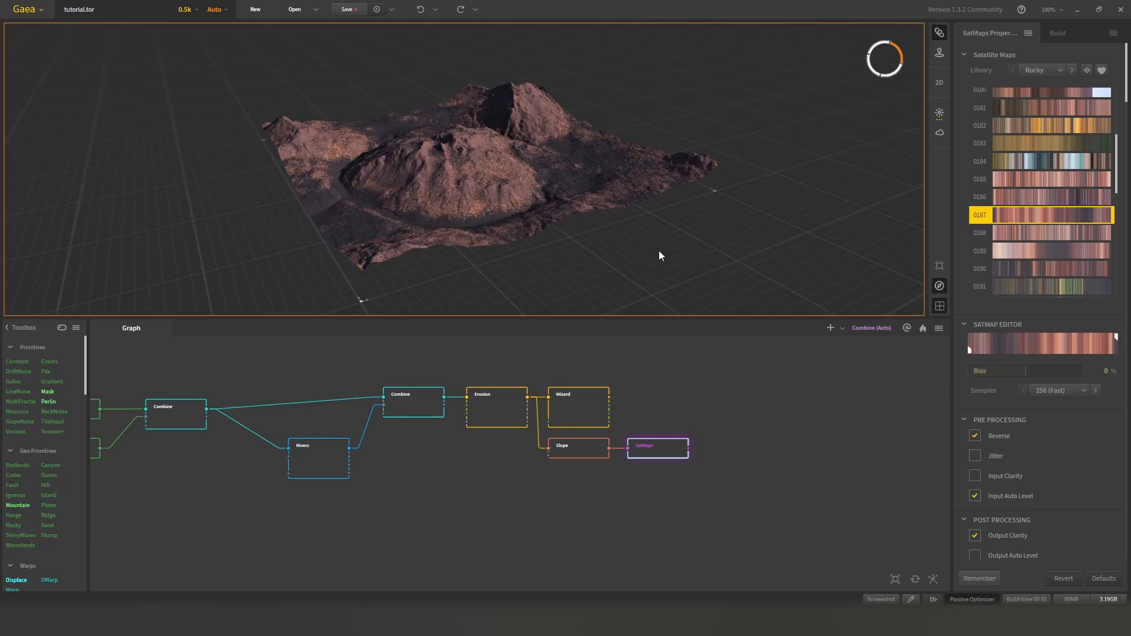
# - Examine the terrain's coloring up close and change the SatMaps node to Rocky map 0191
pyautogui.moveTo(659, 252); pyautogui.dragTo(635, 252)
pyautogui.scroll(5, 642, 252)
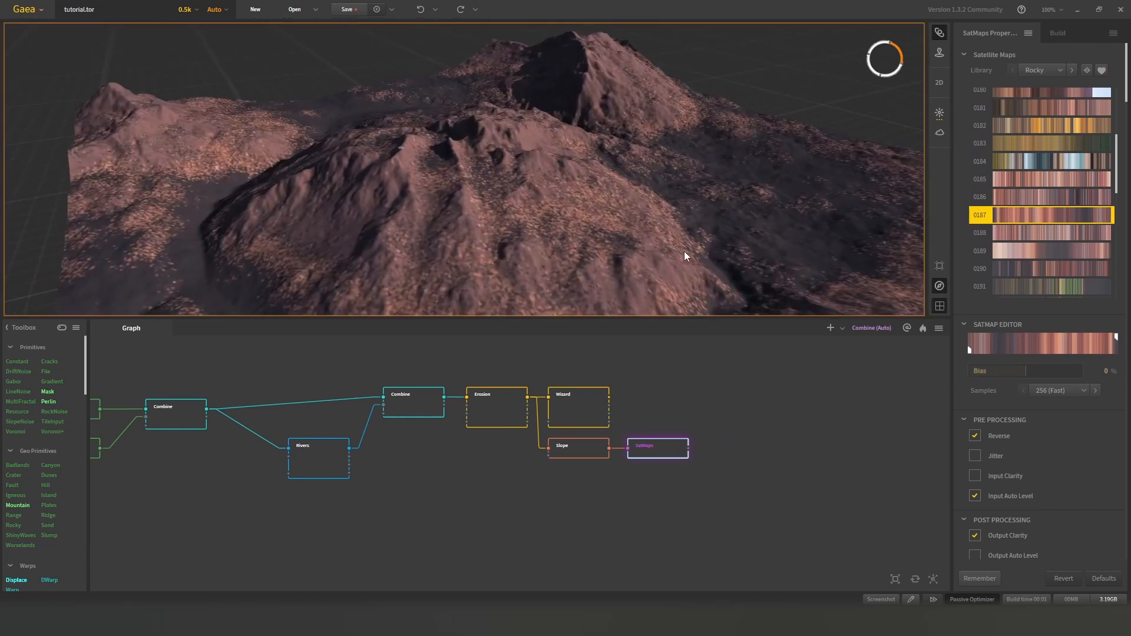
pyautogui.click(1045, 283)
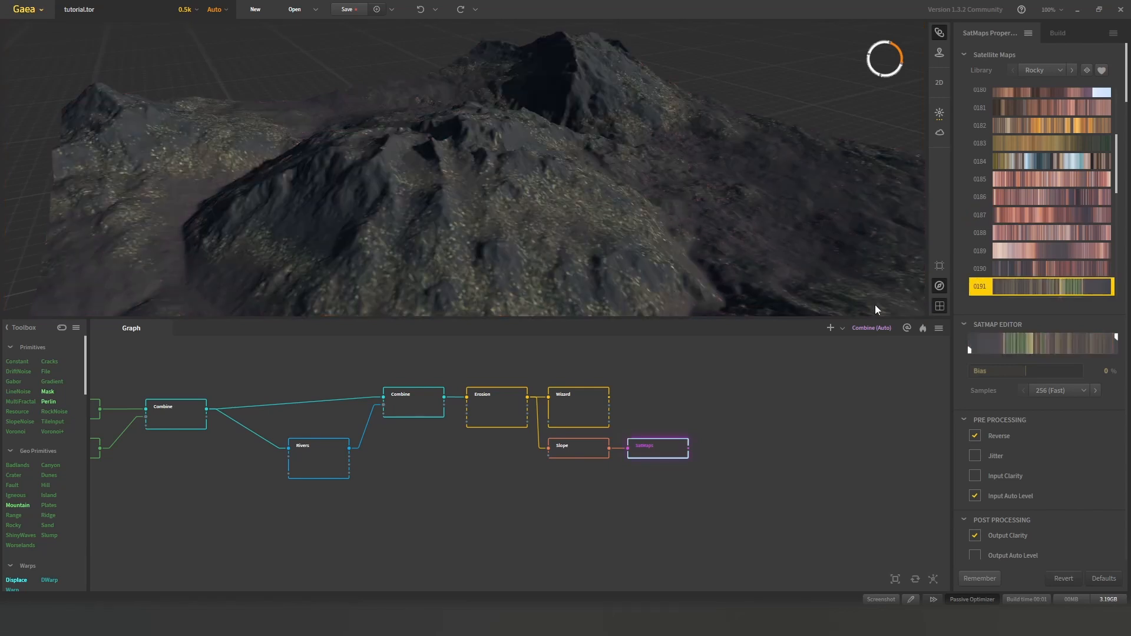
pyautogui.scroll(-6, 784, 221)
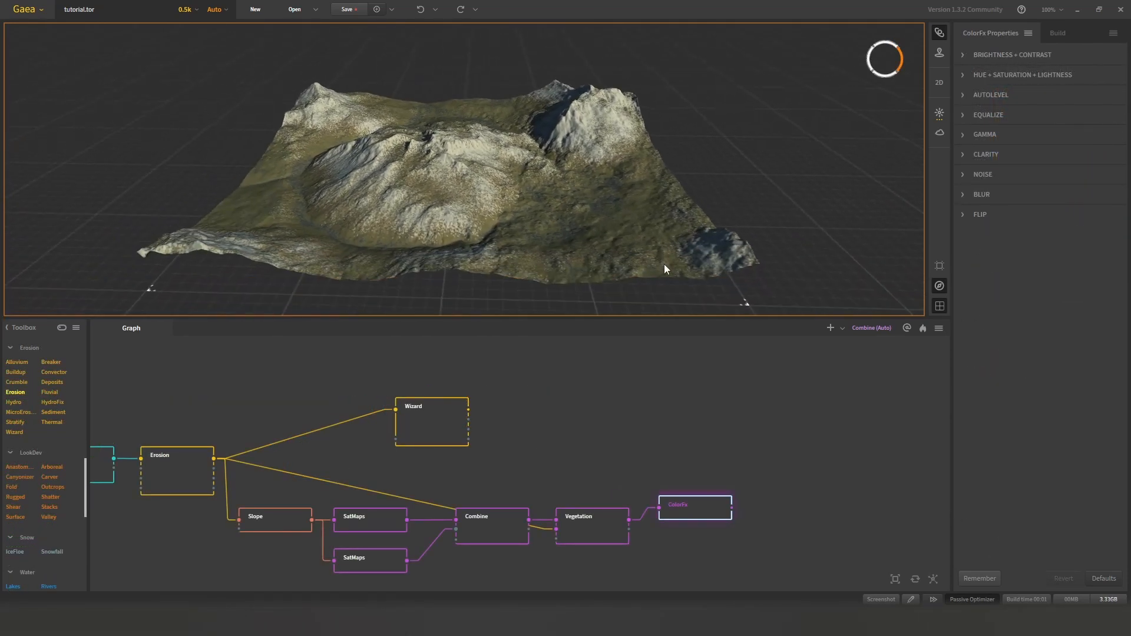
# - Examine the whole node graph from the Hill and Range nodes through Erosion to ColorFx
pyautogui.moveTo(554, 537); pyautogui.dragTo(661, 484, button='middle')
pyautogui.scroll(-2, 661, 484)
pyautogui.moveTo(548, 480); pyautogui.dragTo(707, 508, button='middle')
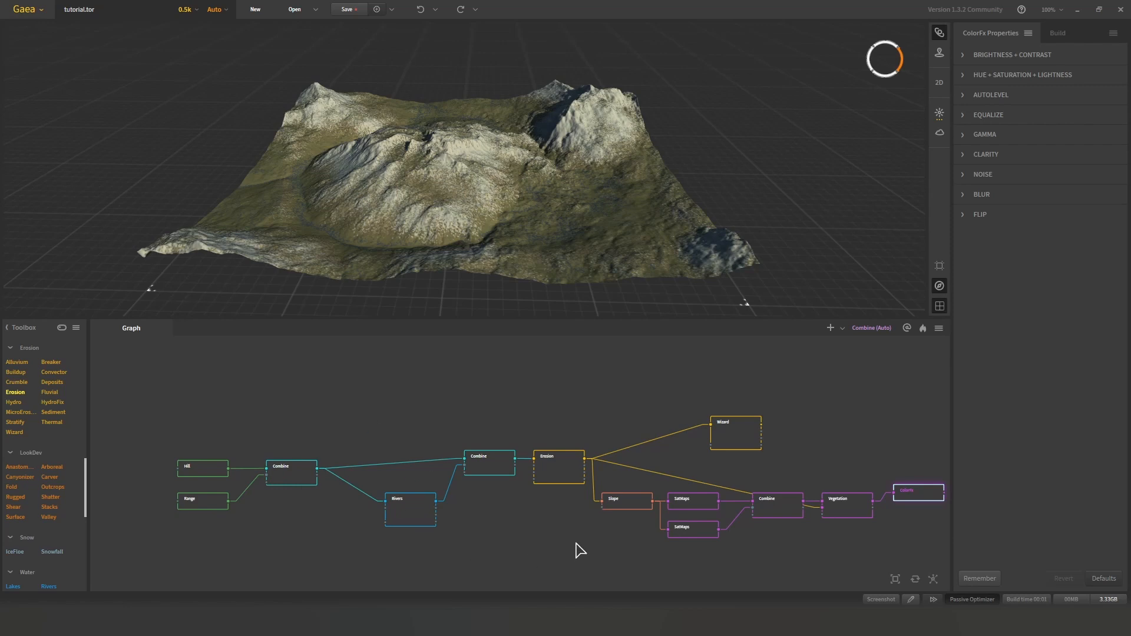
pyautogui.moveTo(613, 478); pyautogui.dragTo(516, 451, button='middle')
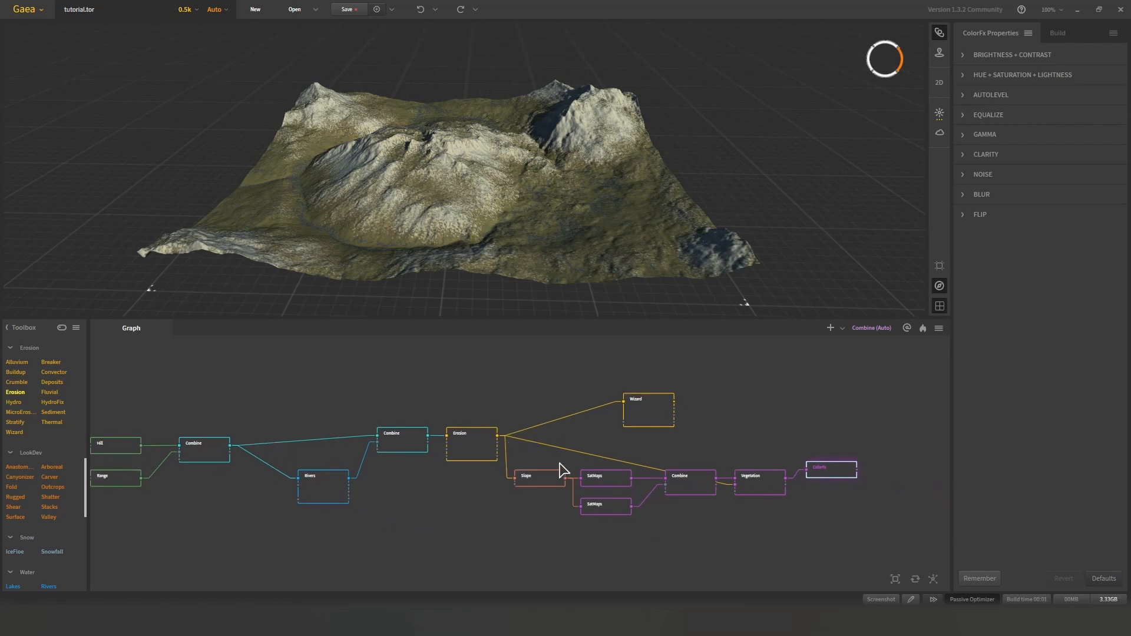
pyautogui.scroll(2, 361, 449)
pyautogui.moveTo(403, 431); pyautogui.dragTo(352, 472, button='middle')
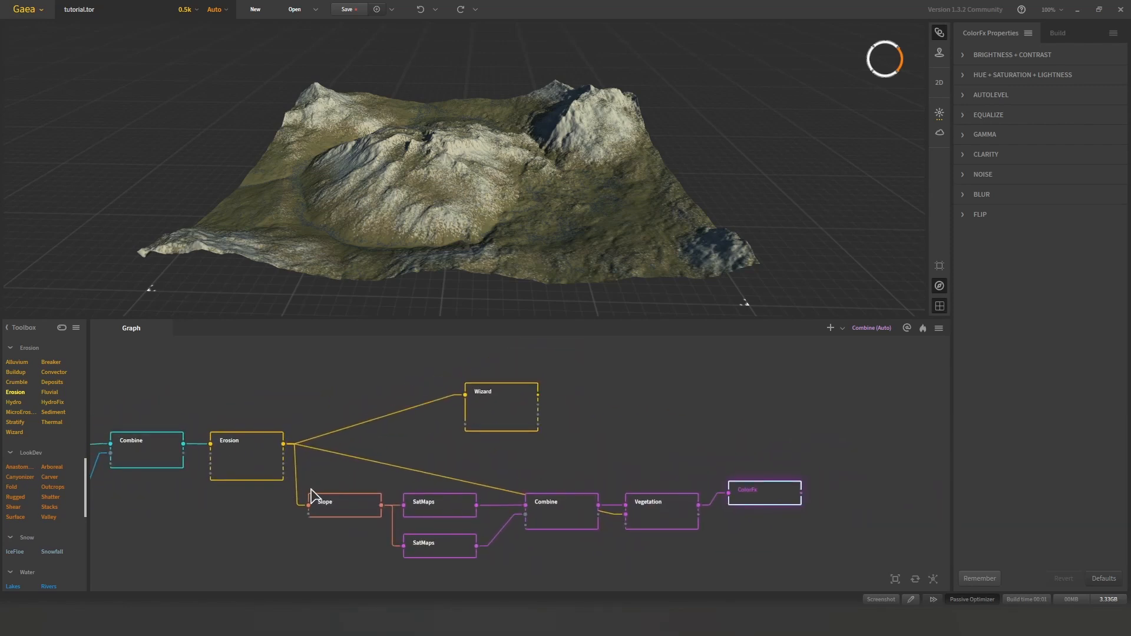
pyautogui.moveTo(415, 515); pyautogui.dragTo(324, 466, button='middle')
# - Preview the Slope, both SatMaps, Combine, Vegetation and ColorFx nodes in turn to compare their contributions to the coloring
pyautogui.click(257, 466)
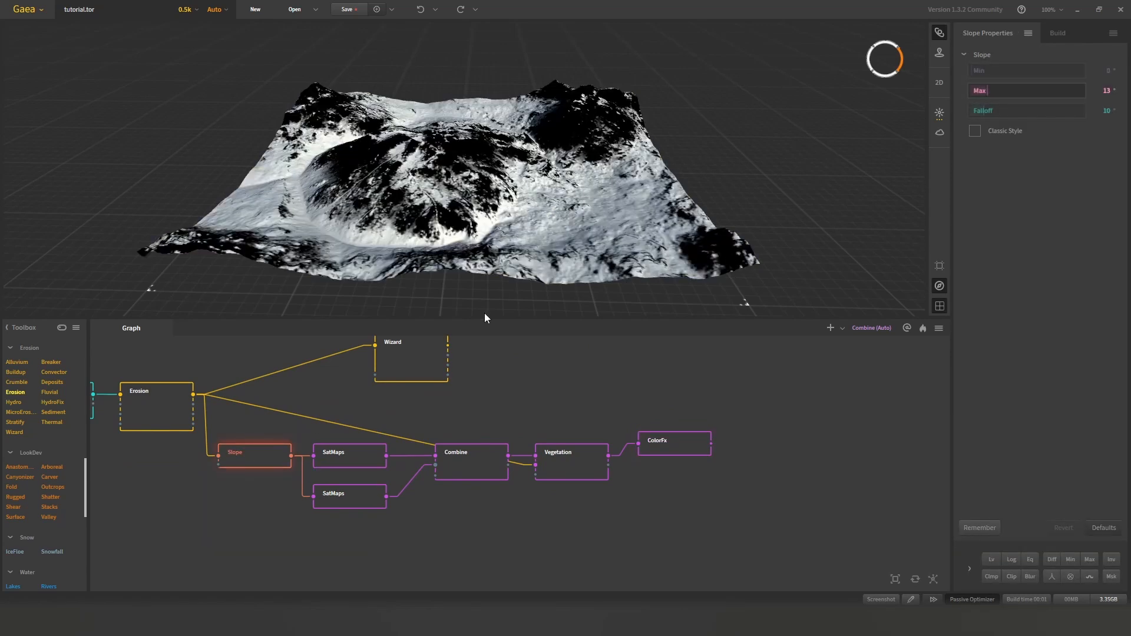
pyautogui.click(349, 507)
pyautogui.click(354, 460)
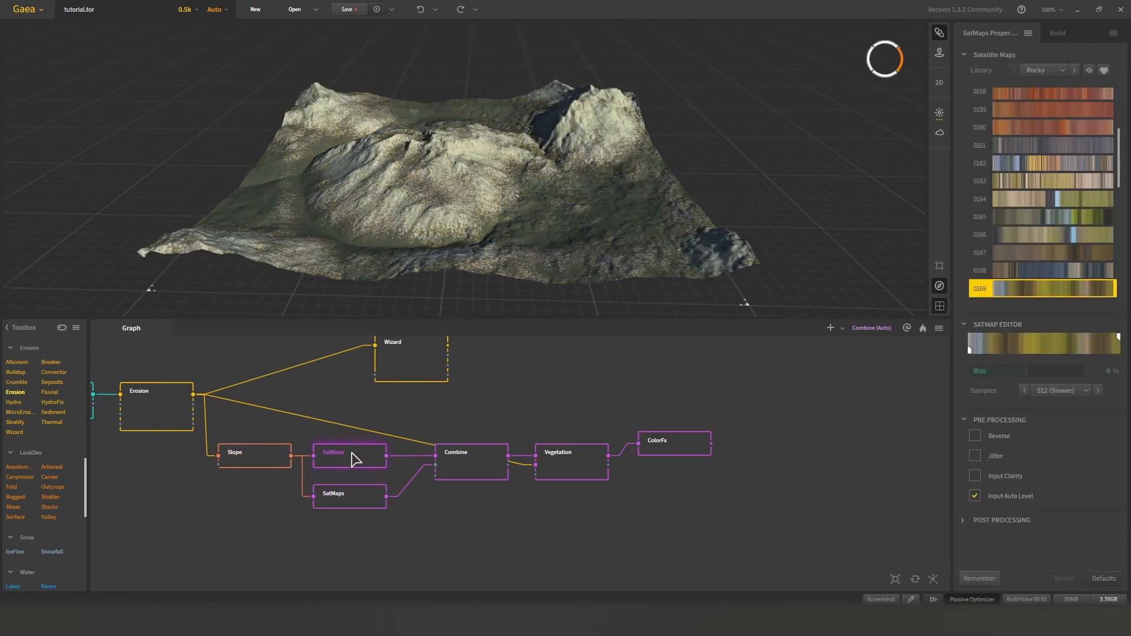
pyautogui.click(357, 503)
pyautogui.click(463, 467)
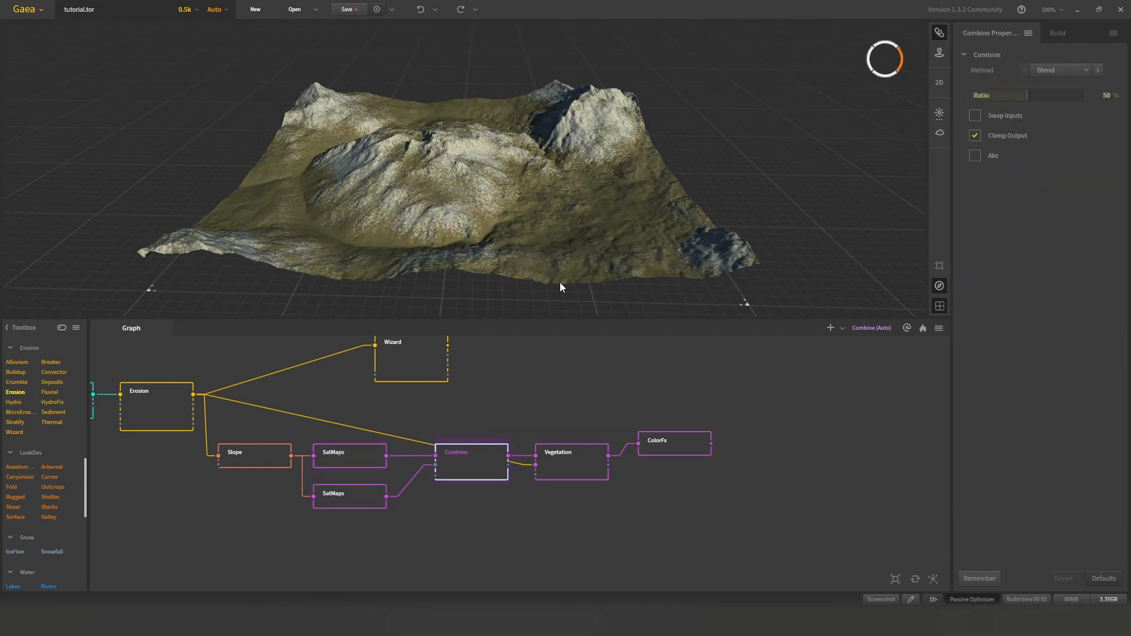
pyautogui.click(559, 457)
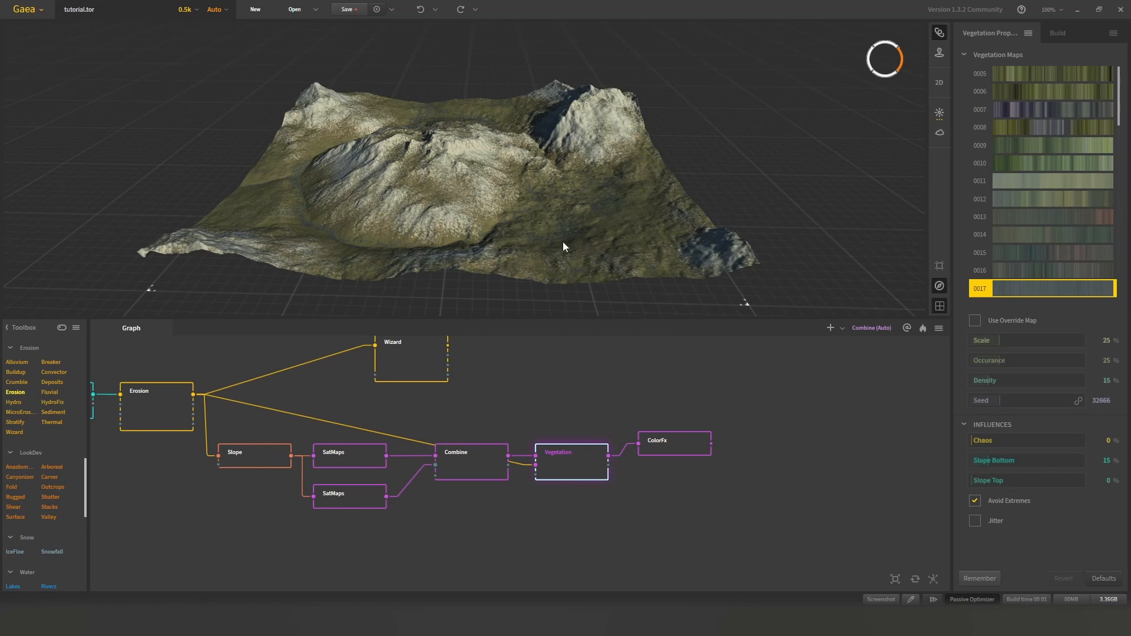
pyautogui.click(664, 449)
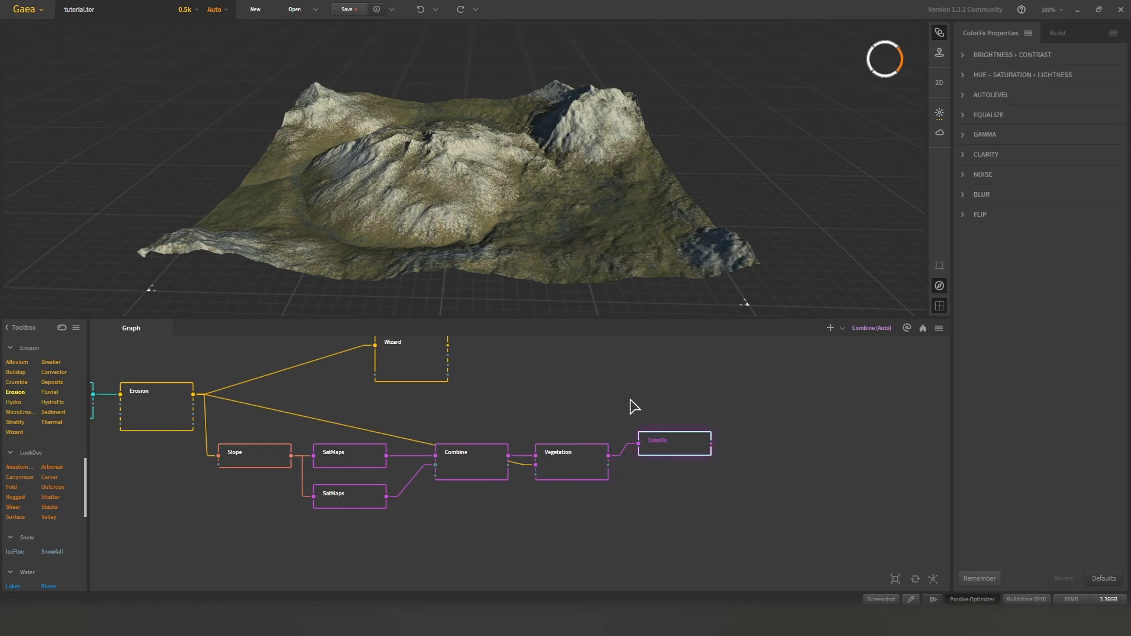
# - Move the ColorFx node in line with the Vegetation node at the end of the coloring chain
pyautogui.moveTo(677, 446); pyautogui.dragTo(674, 458)
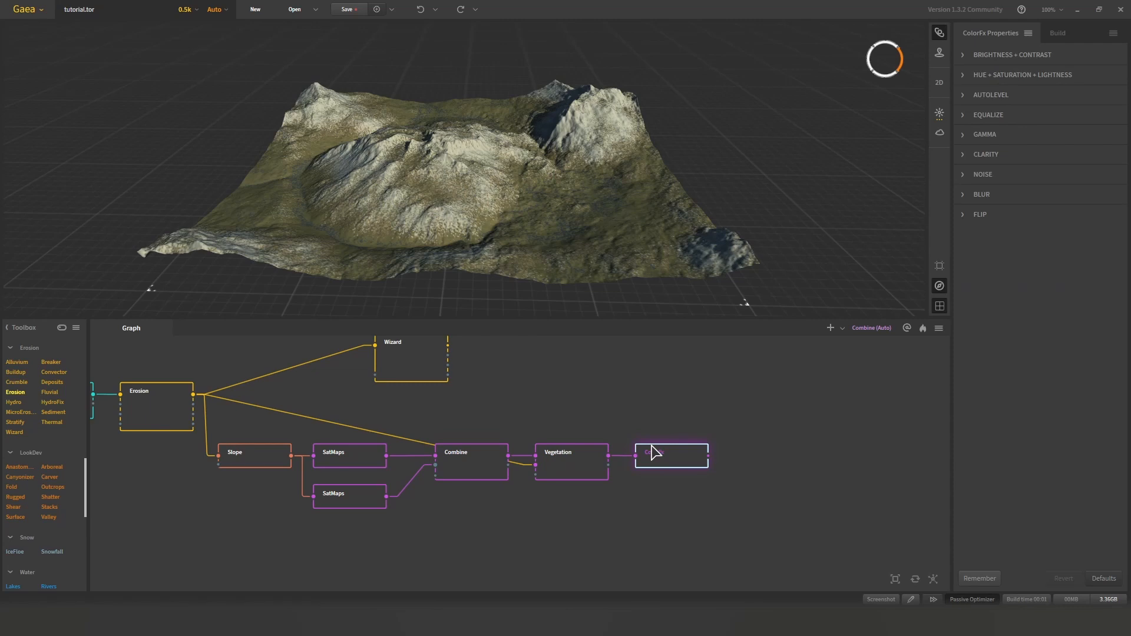
pyautogui.moveTo(539, 381); pyautogui.dragTo(551, 454)
pyautogui.moveTo(415, 432); pyautogui.dragTo(465, 447)
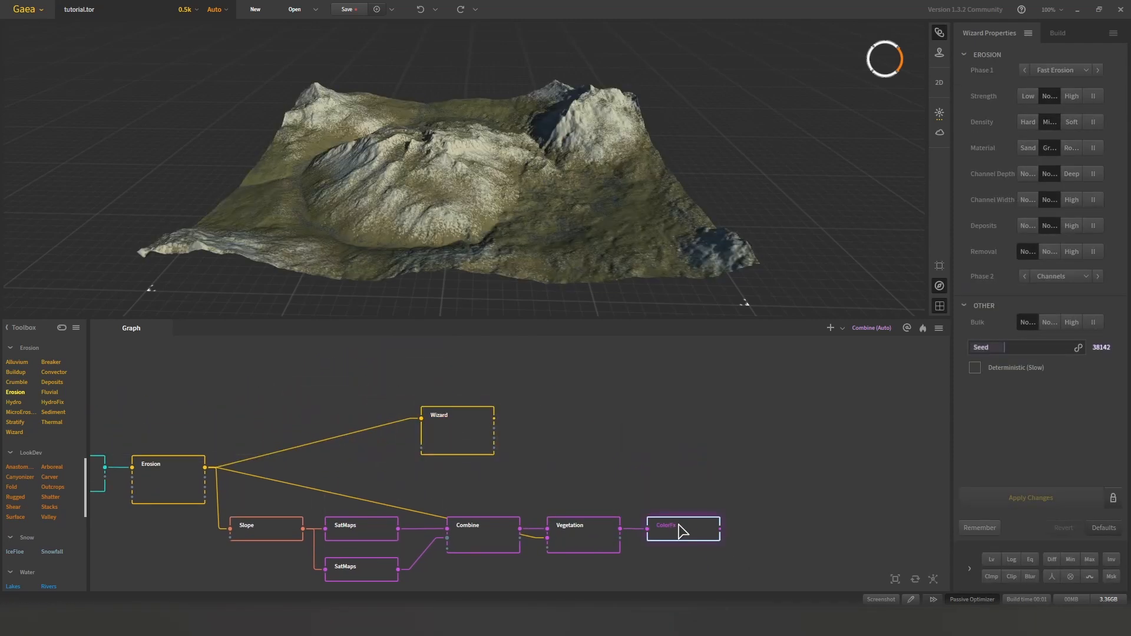
# - Save the project and set the build resolution to 4096
pyautogui.click(679, 526)
pyautogui.click(1059, 34)
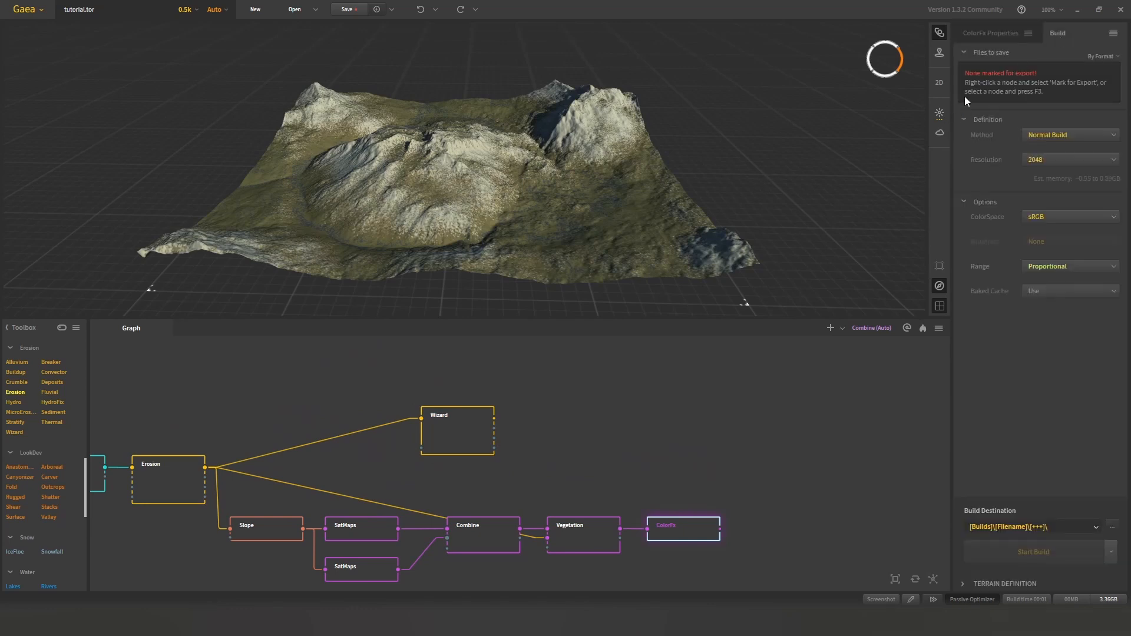
pyautogui.hotkey('ctrl', 's')
pyautogui.click(1059, 137)
pyautogui.click(1065, 134)
pyautogui.click(1062, 163)
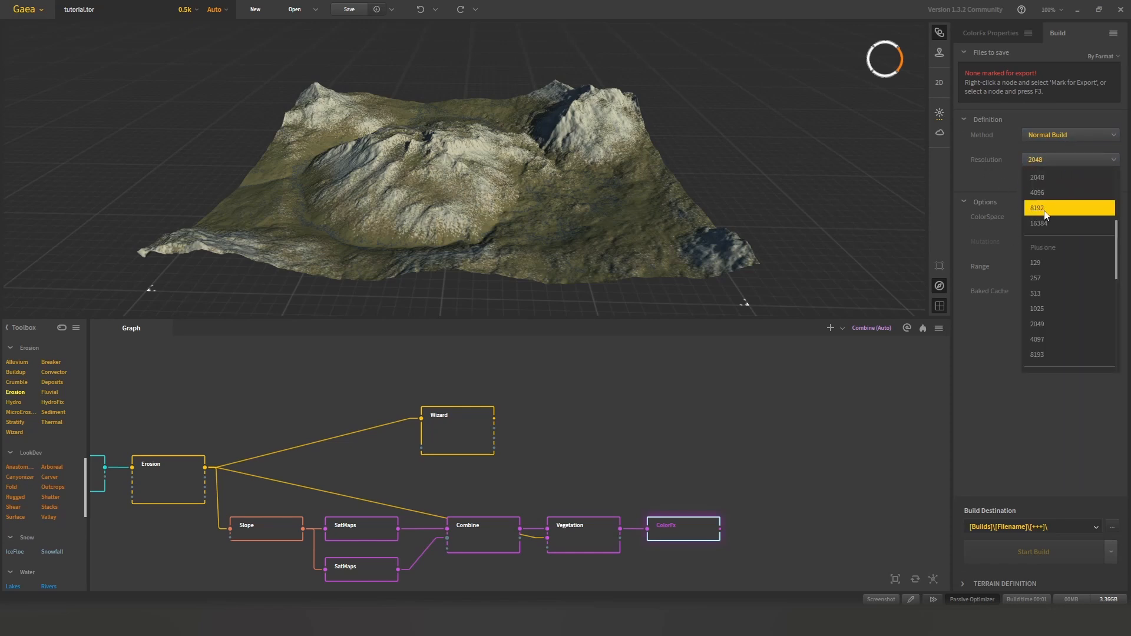
pyautogui.click(1047, 186)
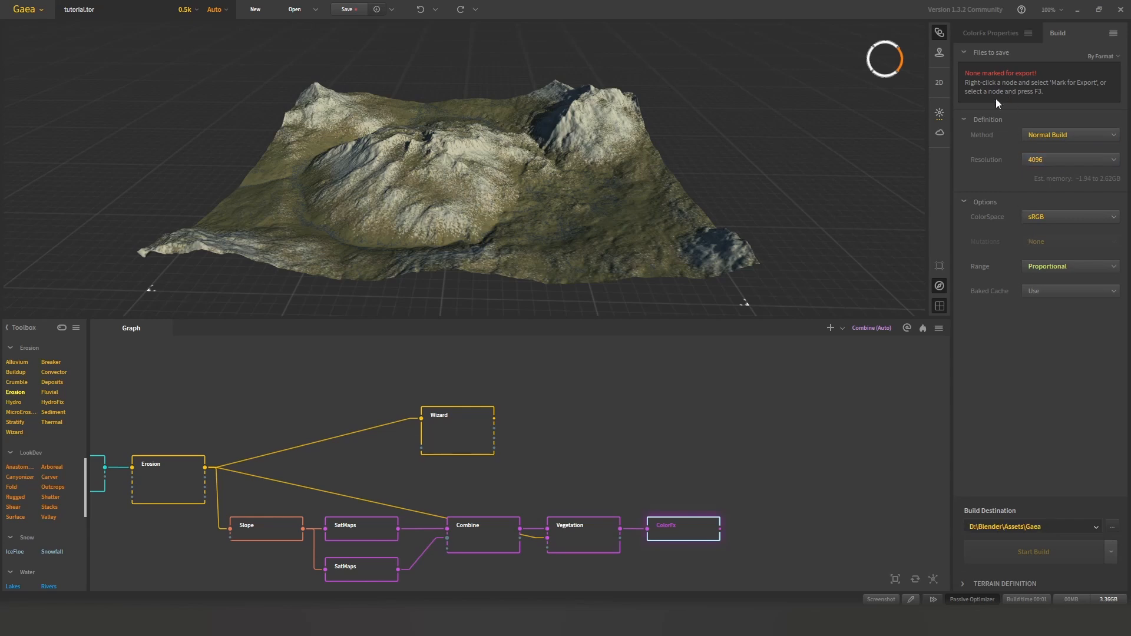
# - Mark the Wizard node for export and shift it slightly down in the graph
pyautogui.rightClick(476, 422)
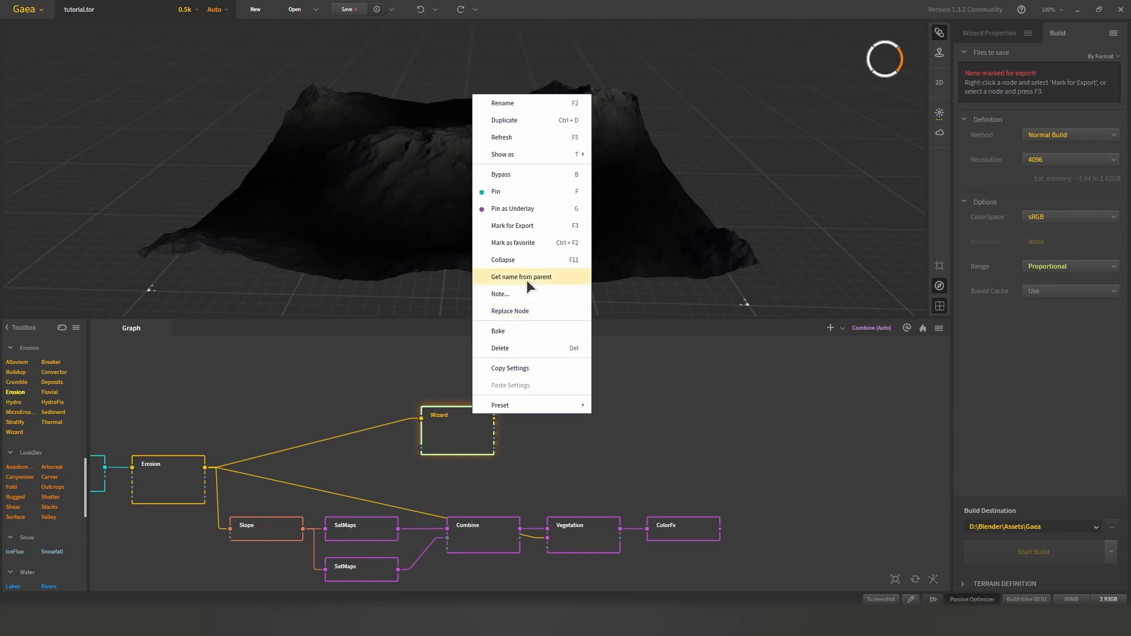
pyautogui.click(518, 228)
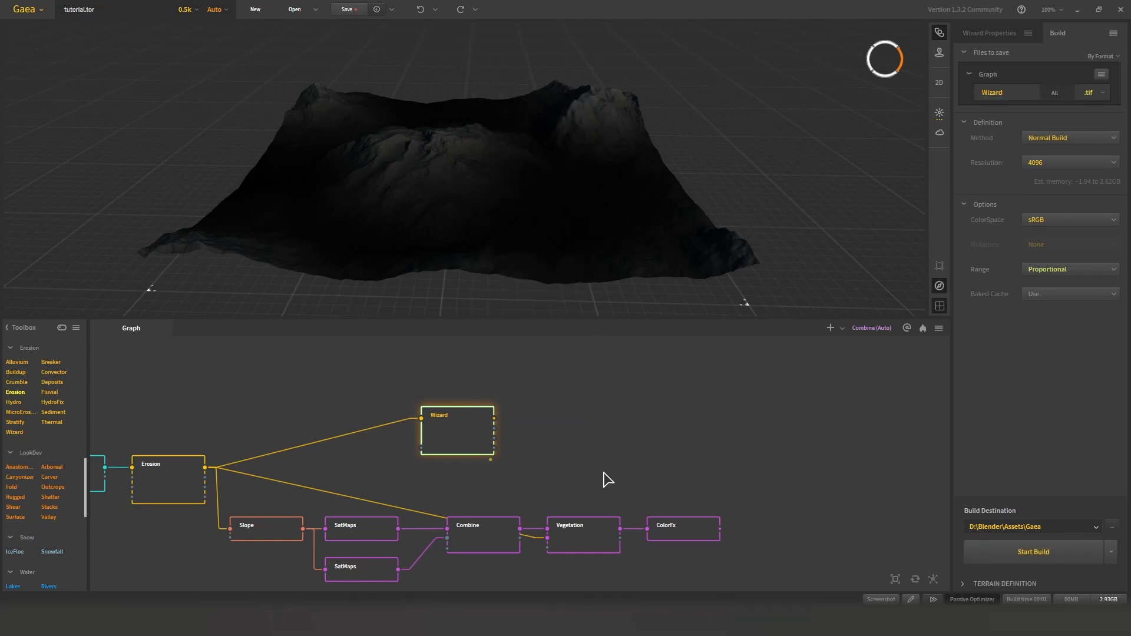
pyautogui.moveTo(659, 481); pyautogui.dragTo(599, 401, button='middle')
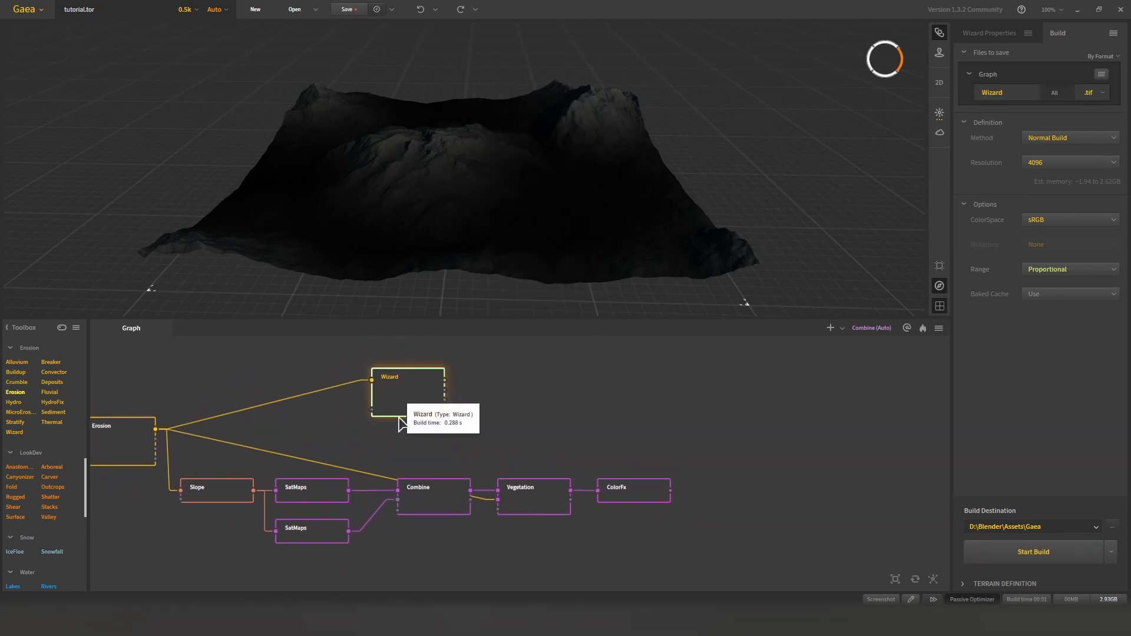
pyautogui.moveTo(430, 384); pyautogui.dragTo(429, 419, button='middle')
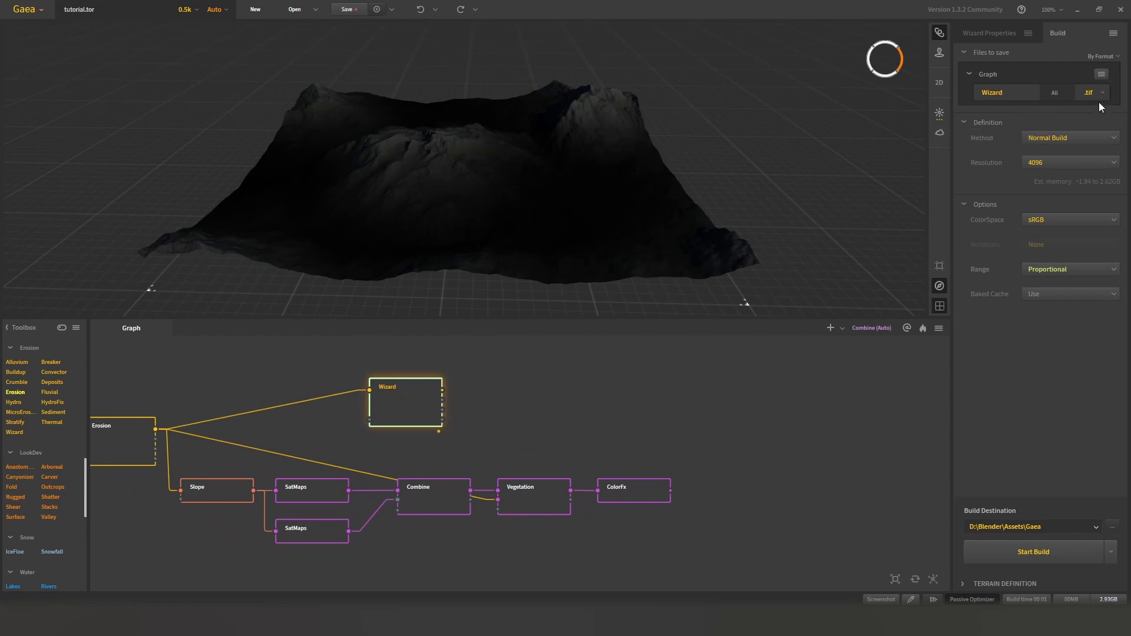
# - Mark the ColorFx node for export
pyautogui.click(616, 497)
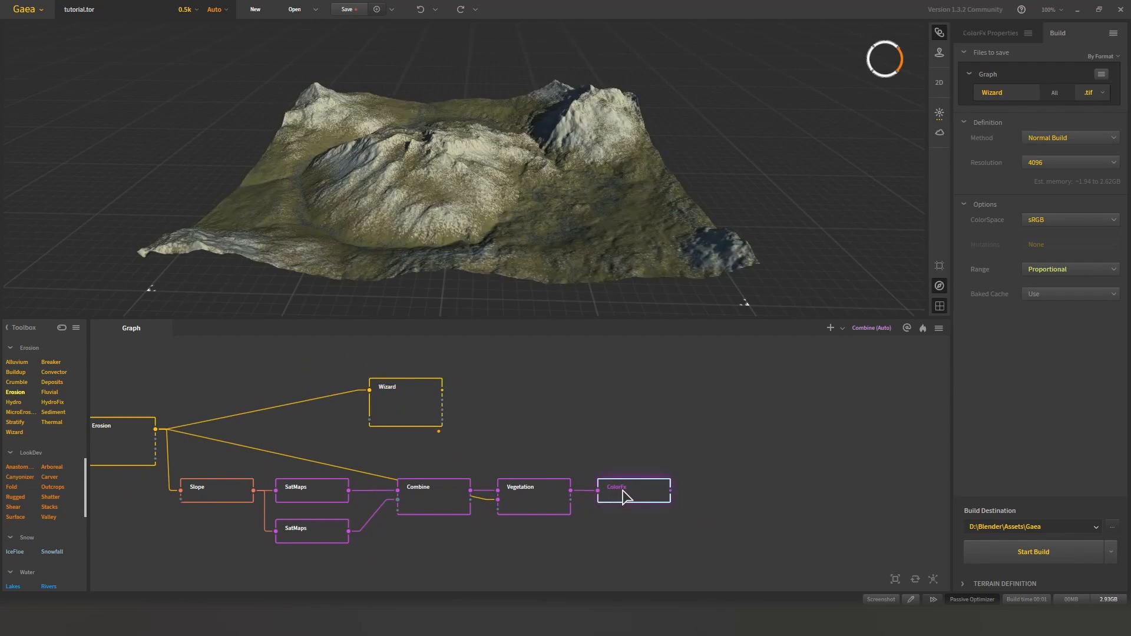
pyautogui.rightClick(632, 488)
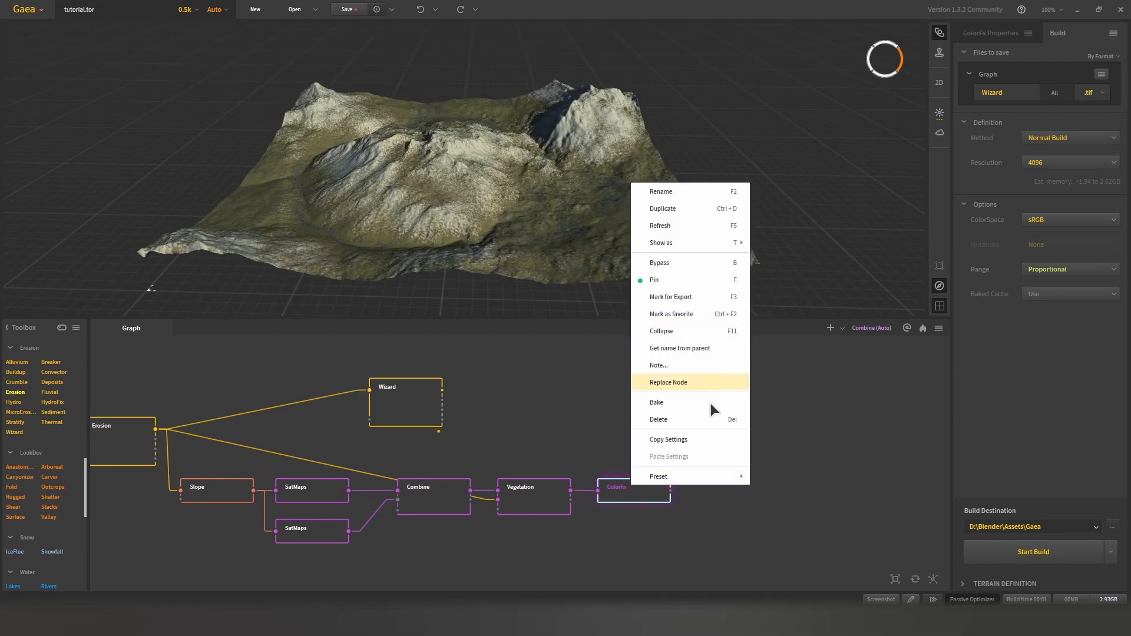
pyautogui.click(694, 297)
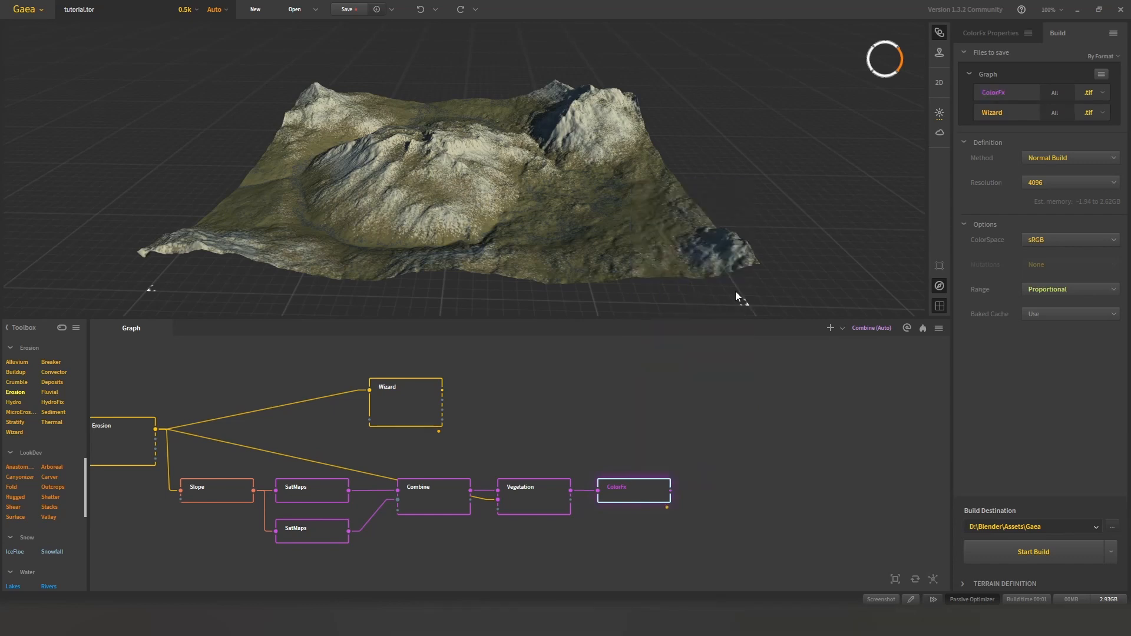
pyautogui.moveTo(605, 464); pyautogui.dragTo(620, 447)
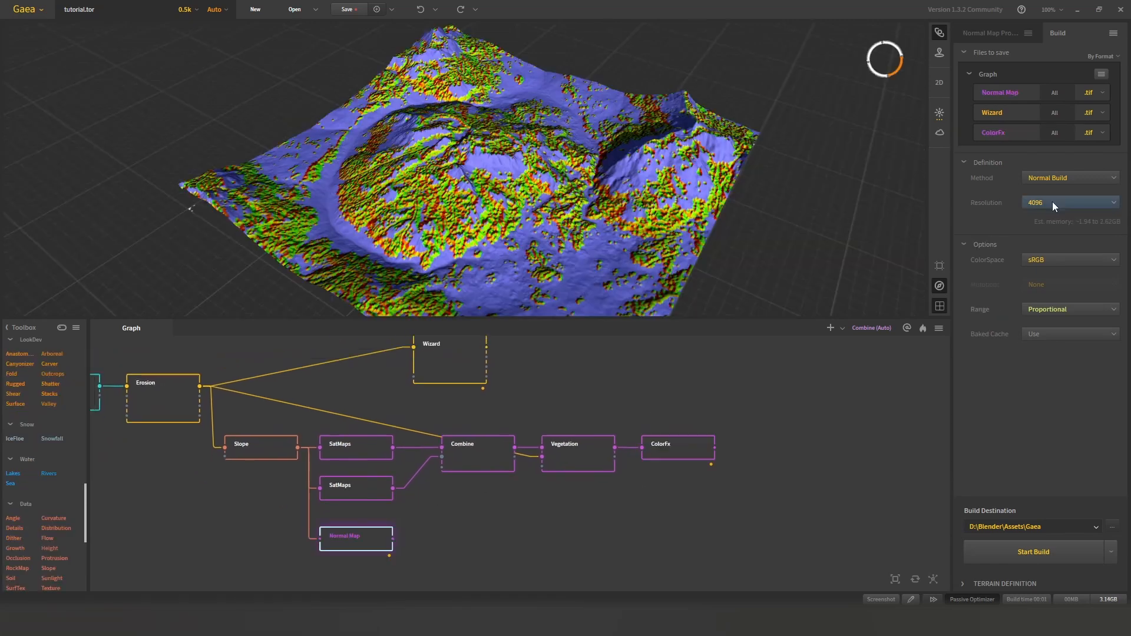
# - Review the resolution and method choices, then start a Normal Build of the marked nodes at 4096, accepting the watermark limitation
pyautogui.click(1052, 202)
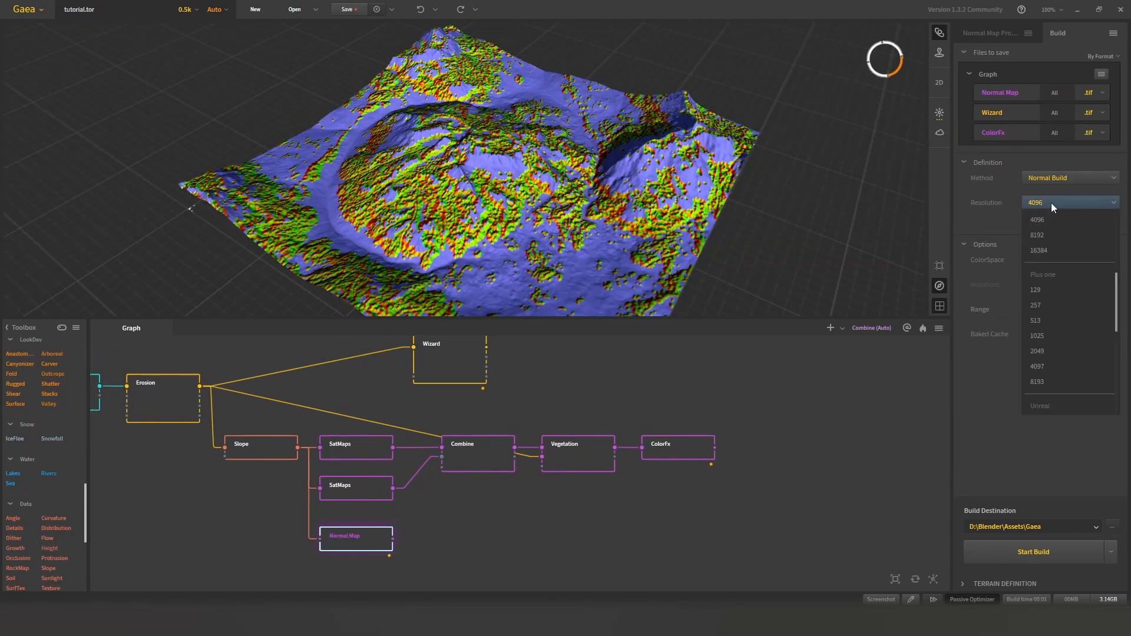
pyautogui.click(1052, 203)
pyautogui.click(1097, 176)
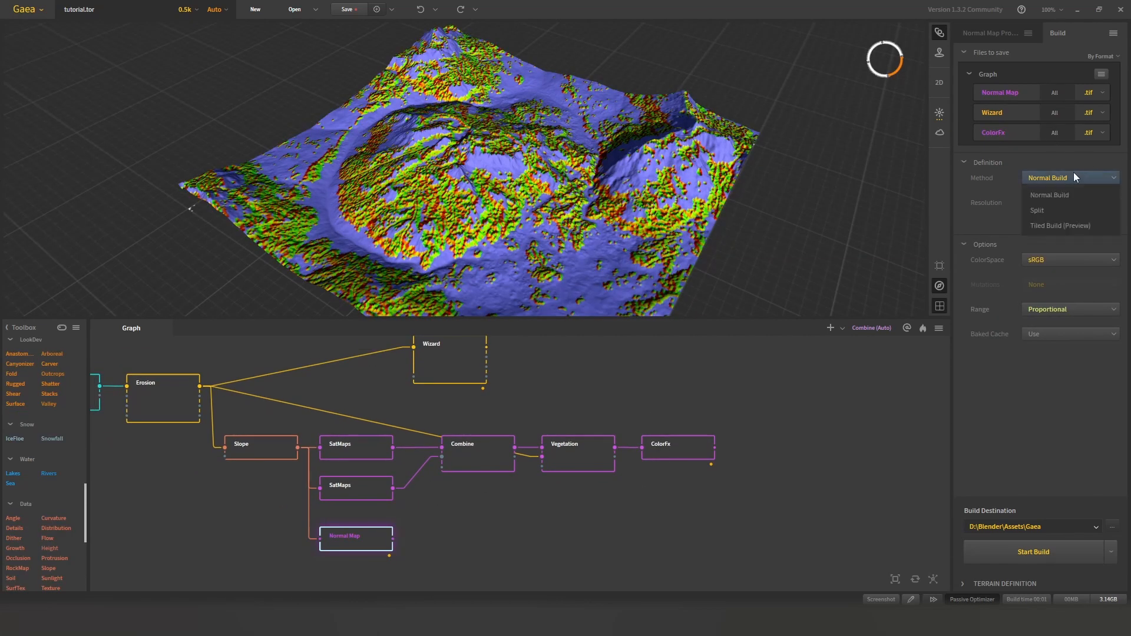
pyautogui.click(1100, 175)
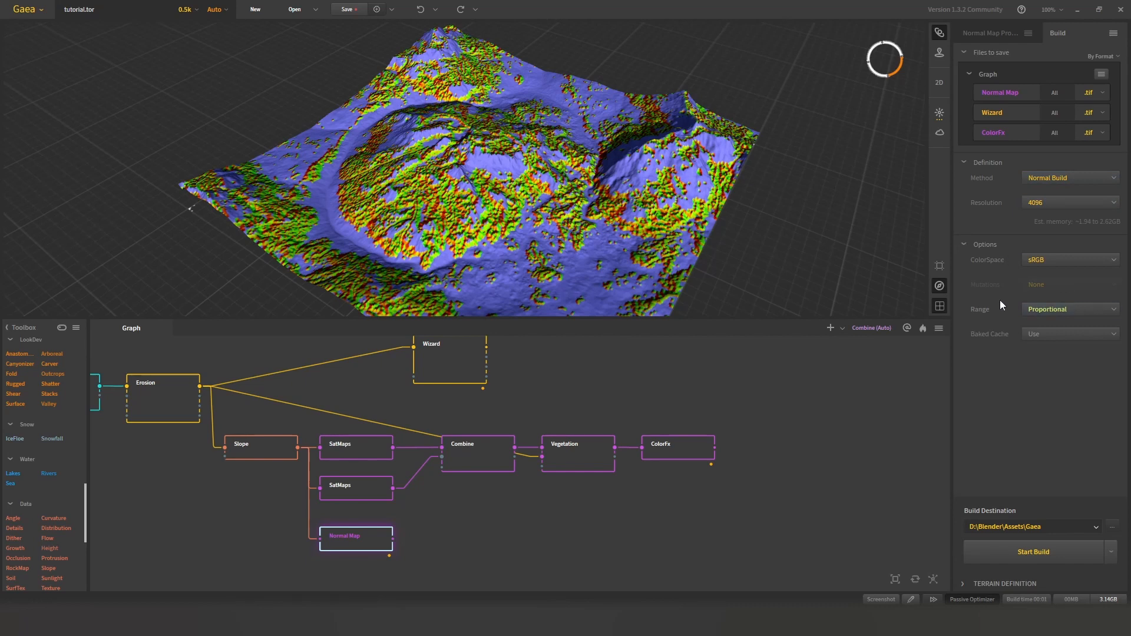
pyautogui.click(1032, 556)
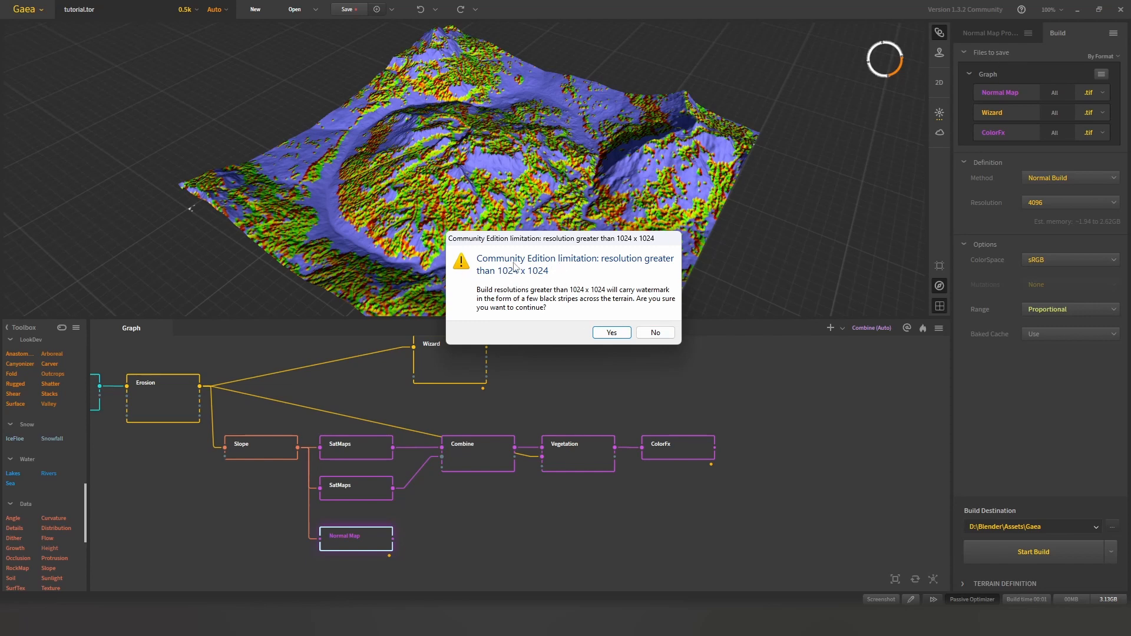
pyautogui.click(602, 331)
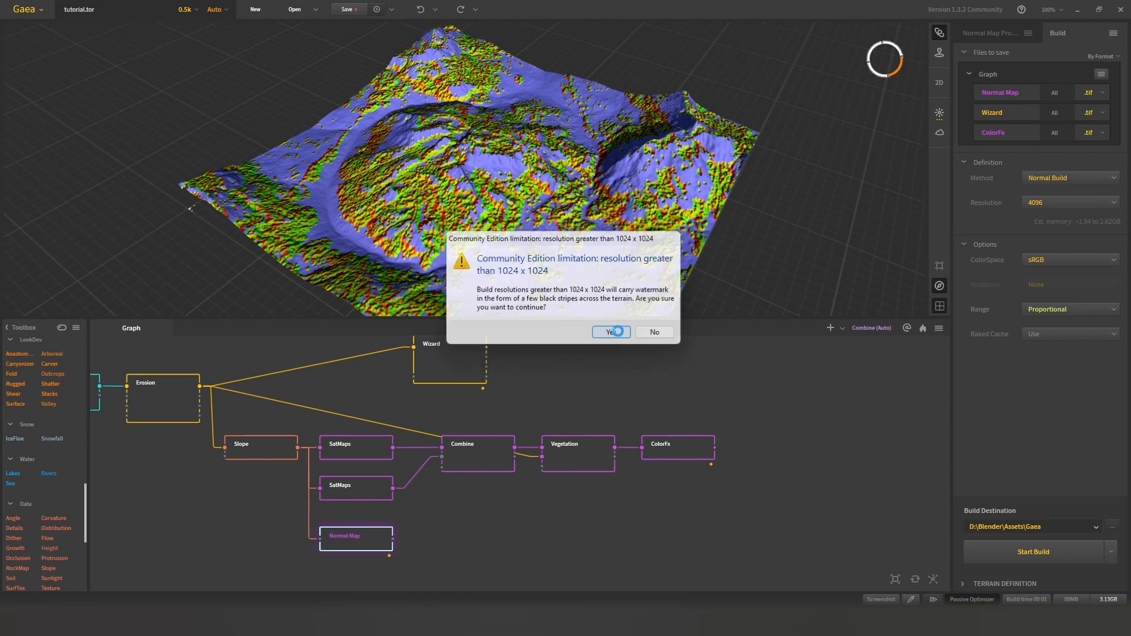
# - Set the build resolution to 1024 and inspect the exported Wizard-Flow map in the output folder
pyautogui.click(1059, 202)
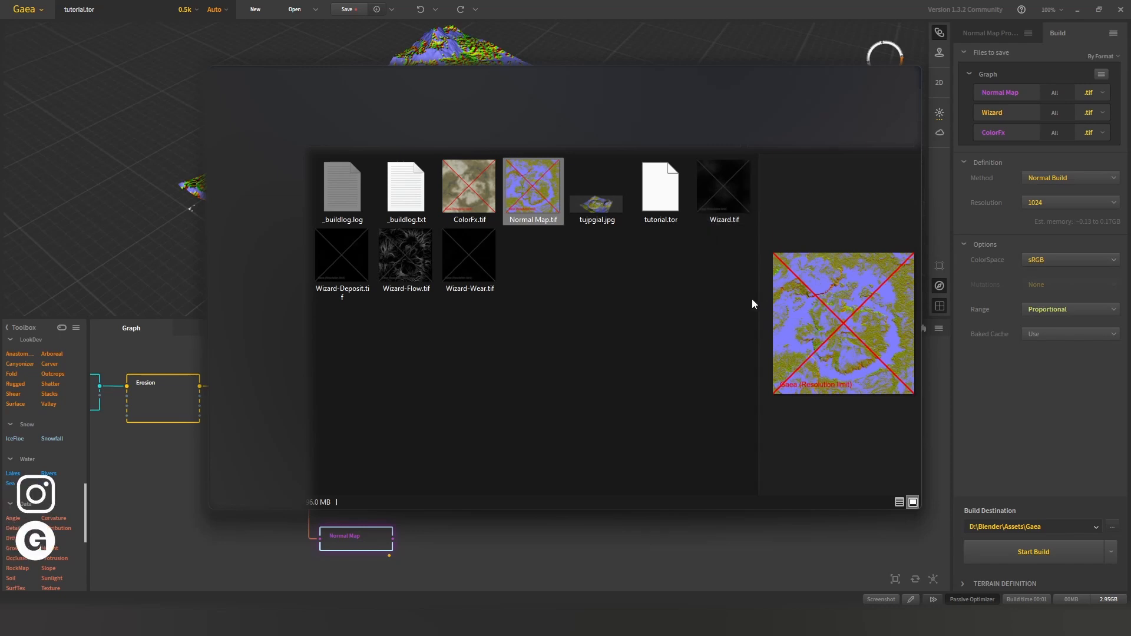
pyautogui.click(414, 262)
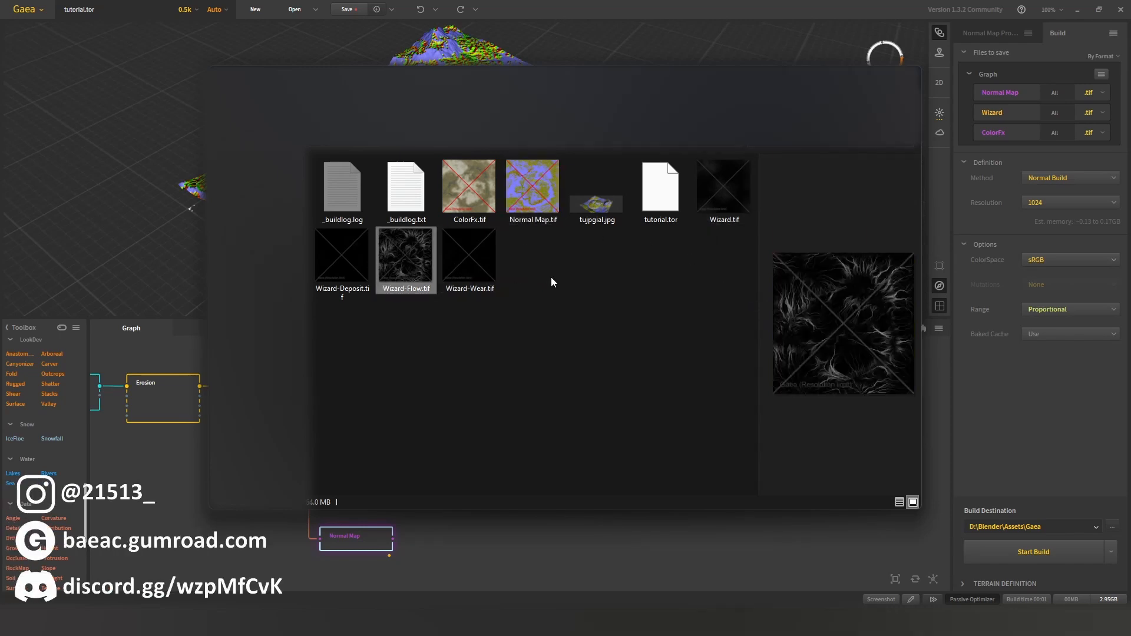
pyautogui.click(615, 207)
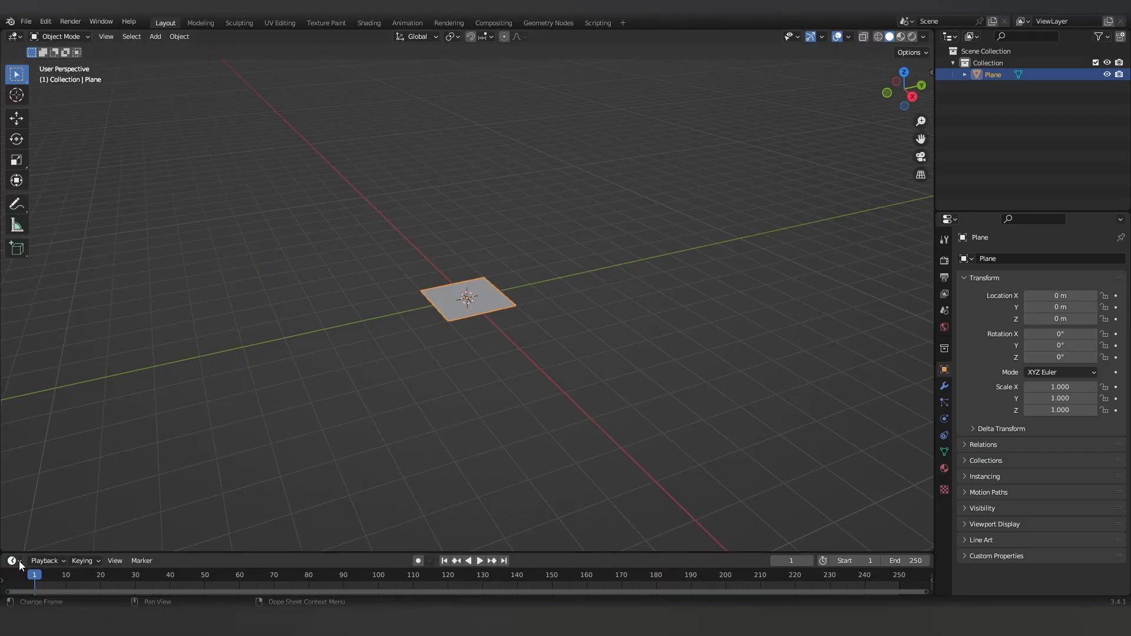
# - In Blender, turn the timeline area into an enlarged Shader Editor showing the plane's Principled BSDF material
pyautogui.click(19, 561)
pyautogui.click(64, 439)
pyautogui.moveTo(348, 555); pyautogui.dragTo(341, 275)
pyautogui.scroll(4, 333, 443)
pyautogui.scroll(12, 295, 465)
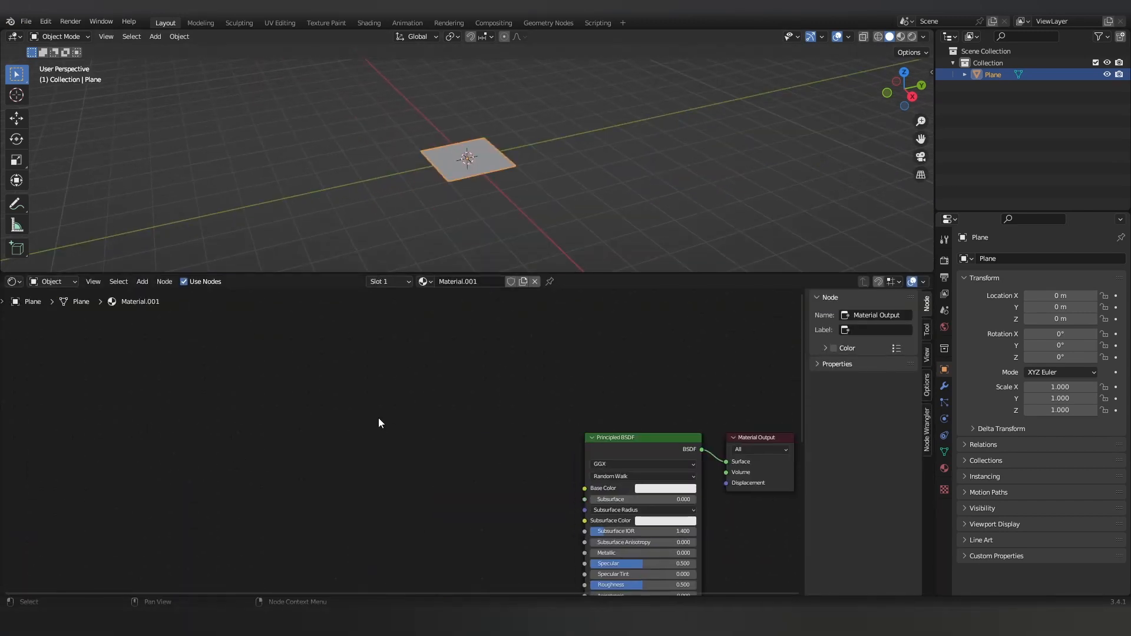
pyautogui.moveTo(422, 439); pyautogui.dragTo(197, 403, button='middle')
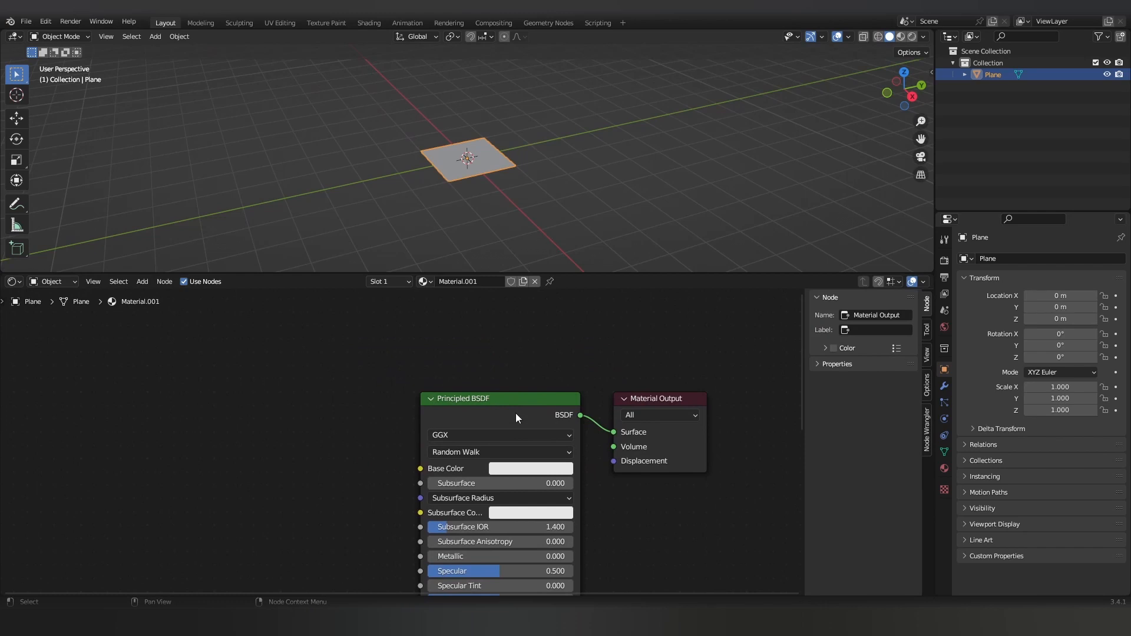
# - Load the exported Gaea textures into the plane's material and connect the normal map through a Bump node to the Principled BSDF's Normal input
pyautogui.hotkey('ctrl', 'shift', 't')
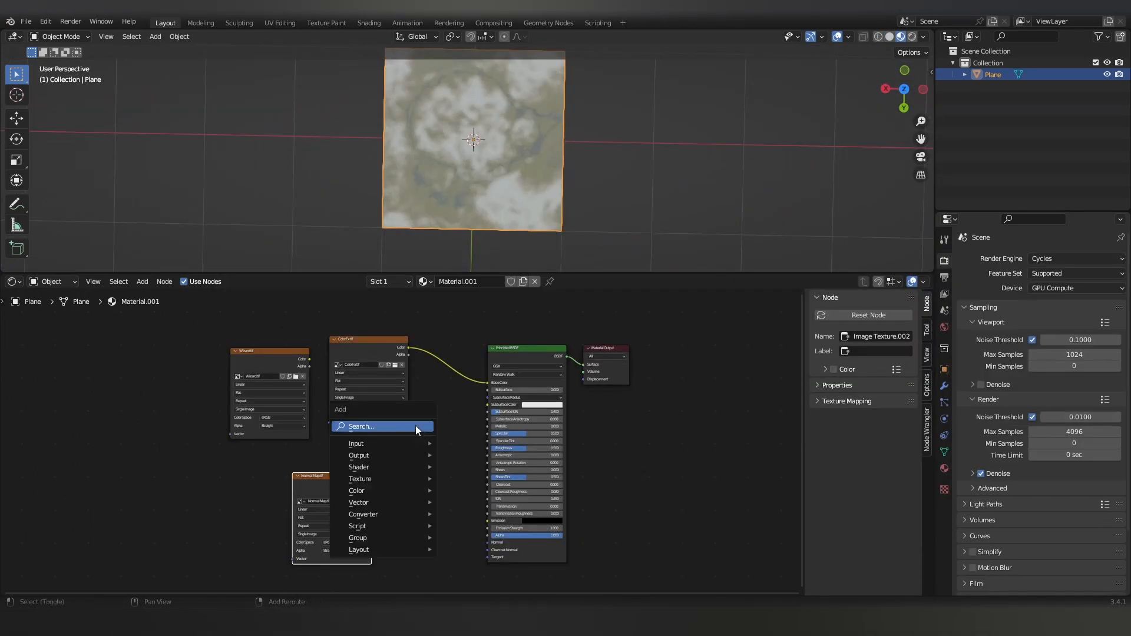
pyautogui.click(416, 425)
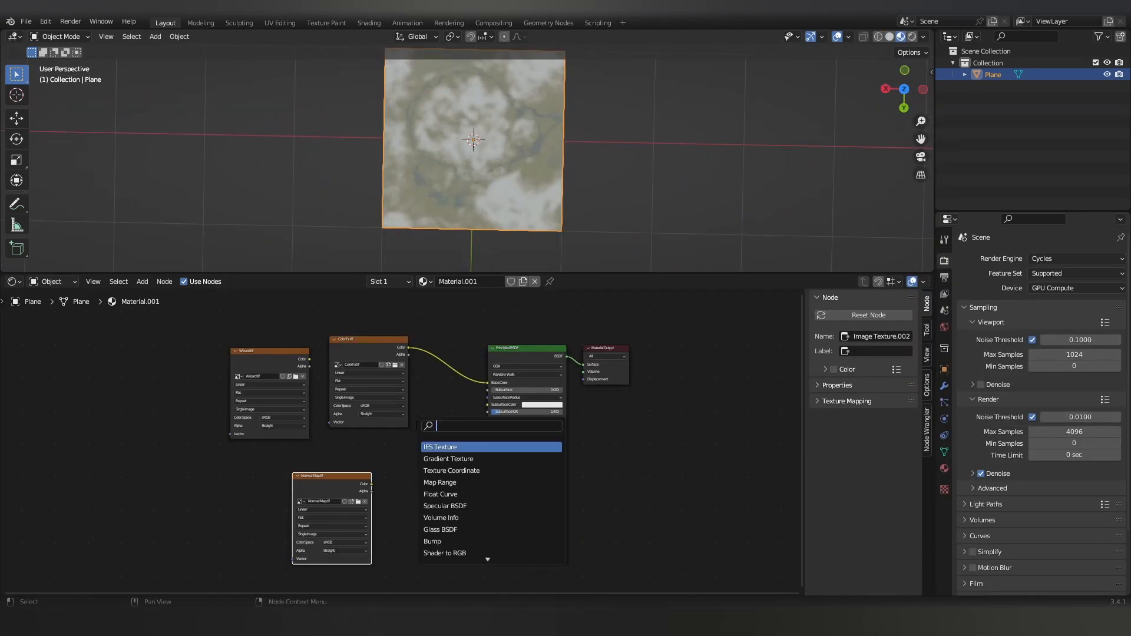
pyautogui.press('Return')
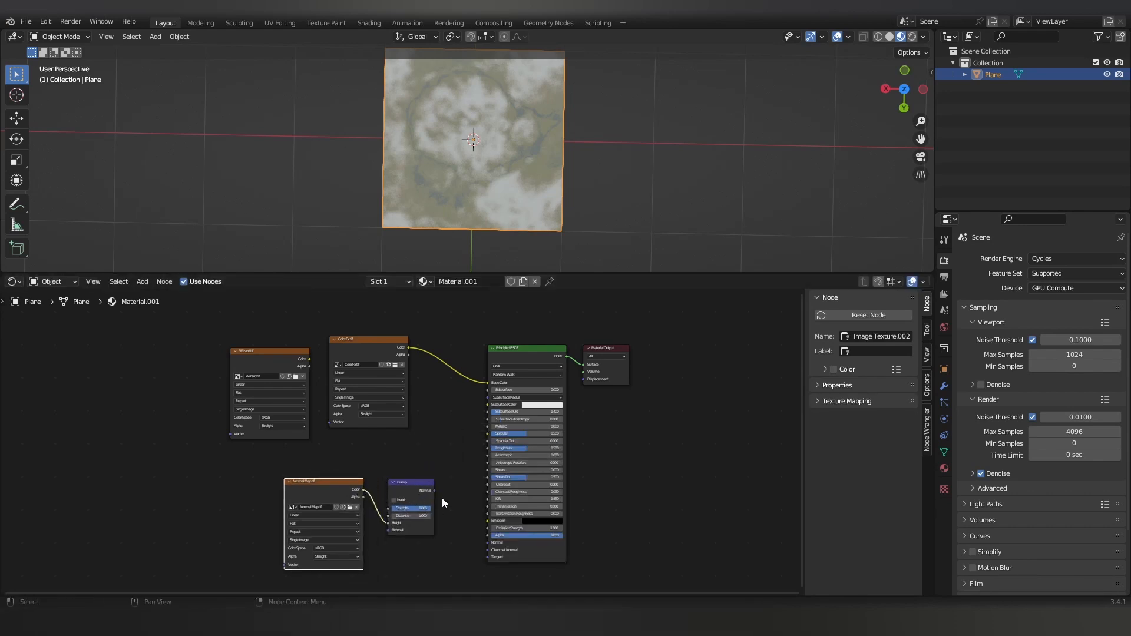
pyautogui.moveTo(488, 546); pyautogui.dragTo(488, 543)
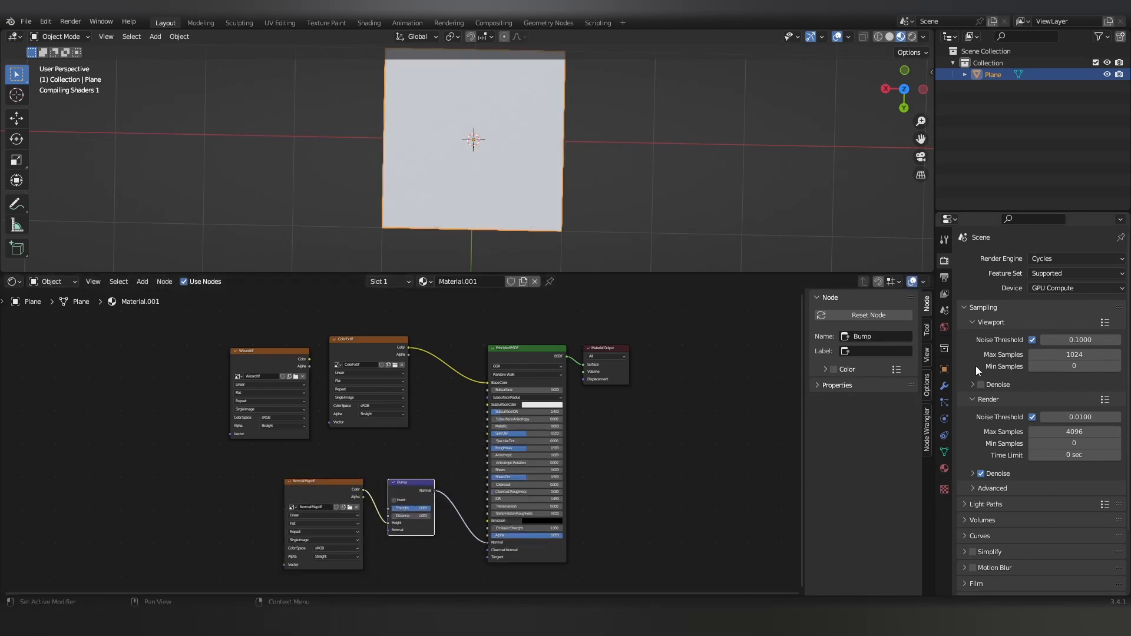
# - Set the material's displacement method to Displacement and Bump, and connect Wizard.tif's Color to the Height of a Displacement node feeding the Material Output
pyautogui.click(945, 468)
pyautogui.scroll(-15, 986, 504)
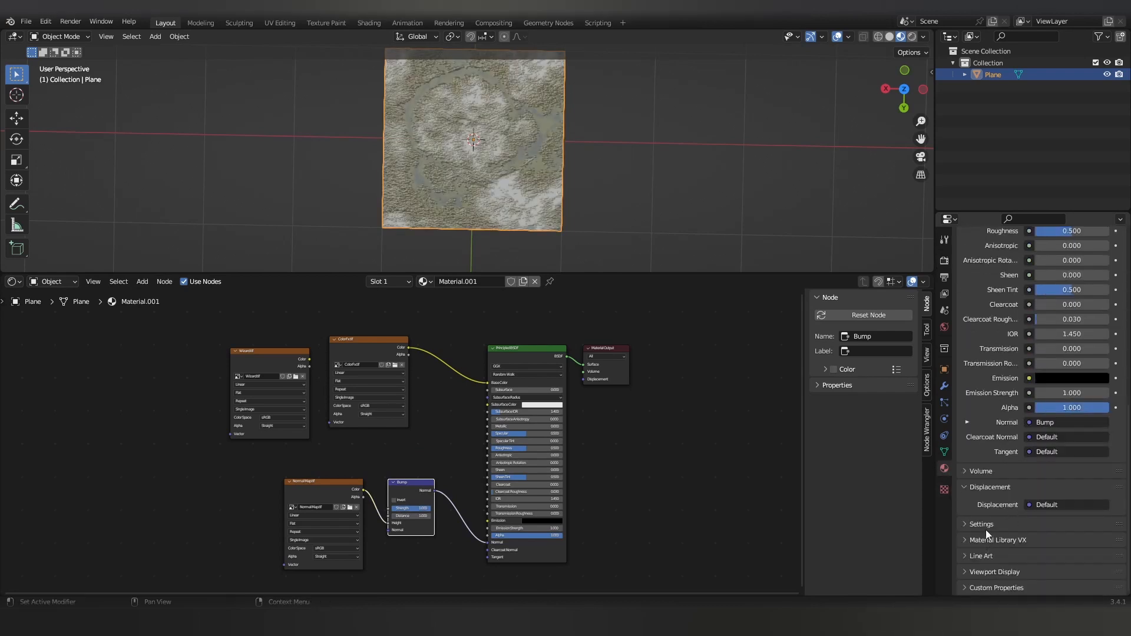
pyautogui.click(986, 529)
pyautogui.scroll(-4, 1031, 531)
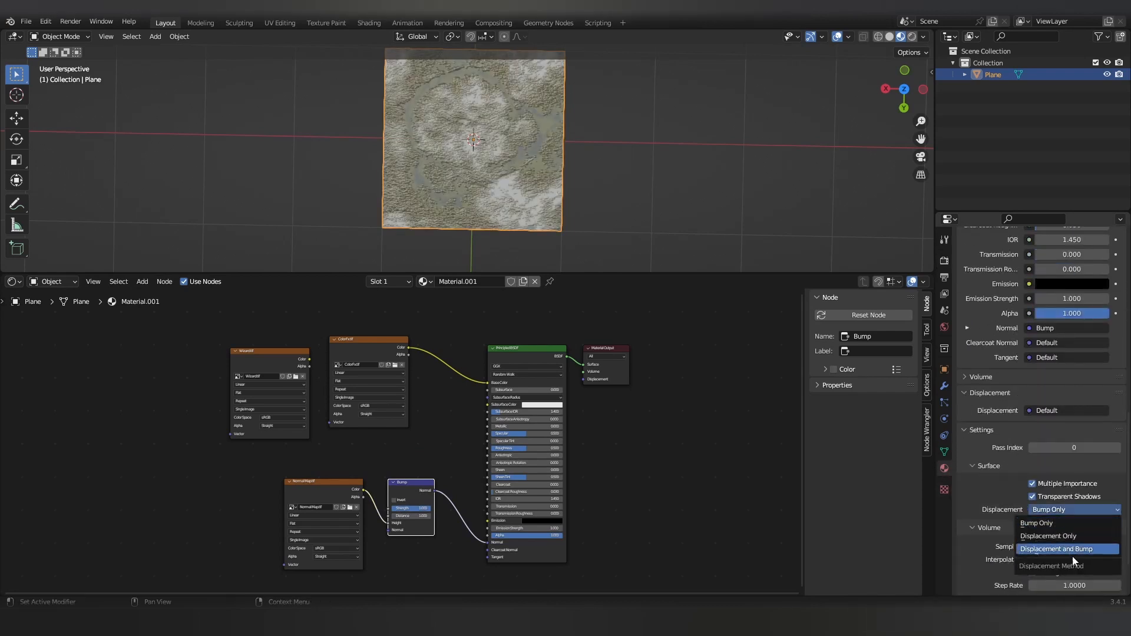
pyautogui.moveTo(568, 480); pyautogui.dragTo(606, 478)
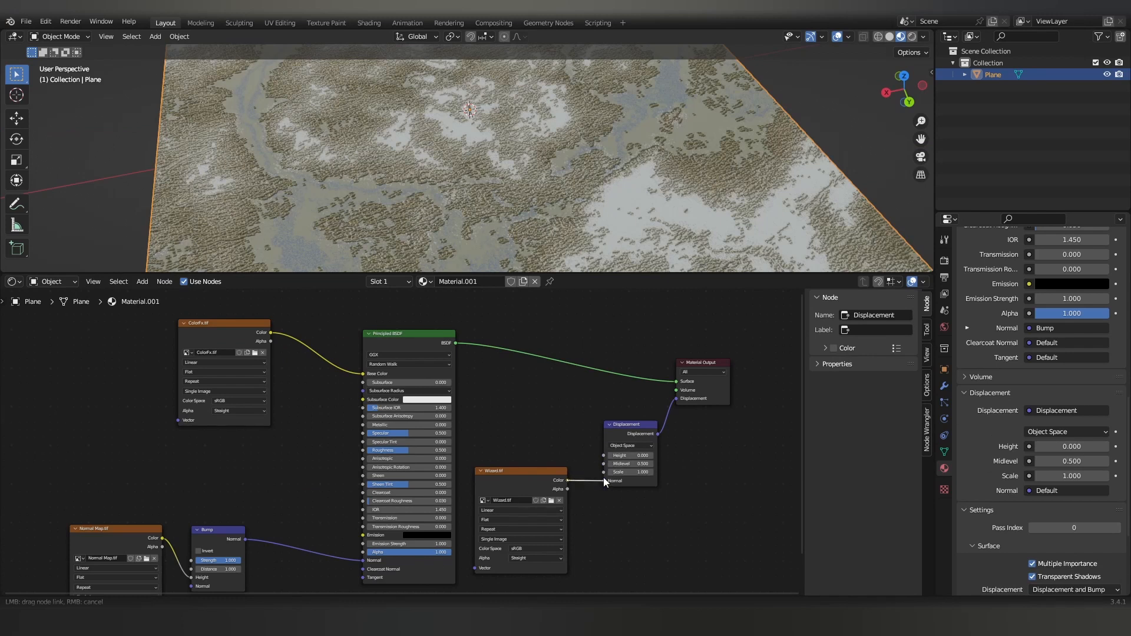
pyautogui.moveTo(603, 469); pyautogui.dragTo(604, 456)
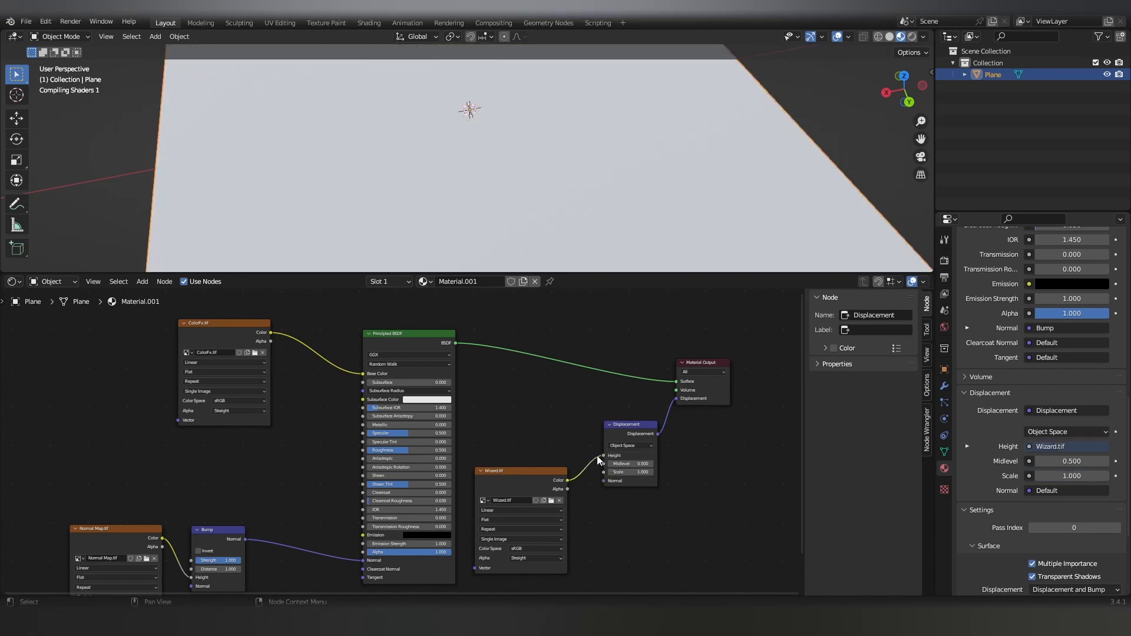
# - Subdivide the plane's mesh twice in Edit Mode, then return to Object Mode
pyautogui.scroll(-3, 655, 218)
pyautogui.moveTo(655, 218); pyautogui.dragTo(567, 212, button='middle')
pyautogui.press('Tab')
pyautogui.scroll(3, 567, 212)
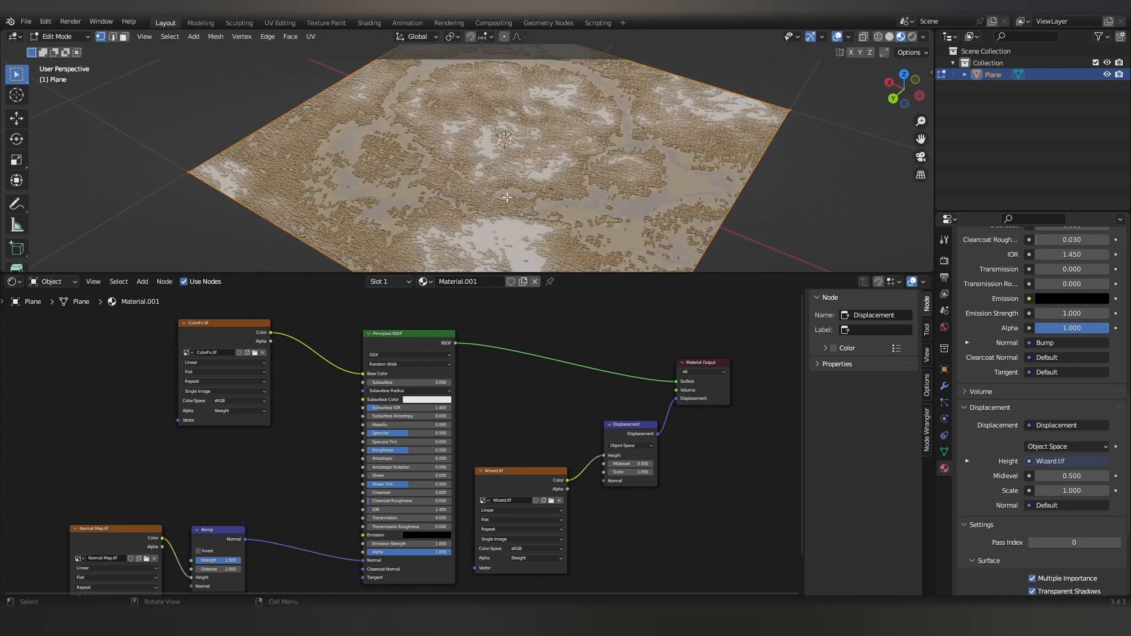
pyautogui.rightClick(477, 225)
pyautogui.click(476, 225)
pyautogui.rightClick(470, 205)
pyautogui.click(471, 206)
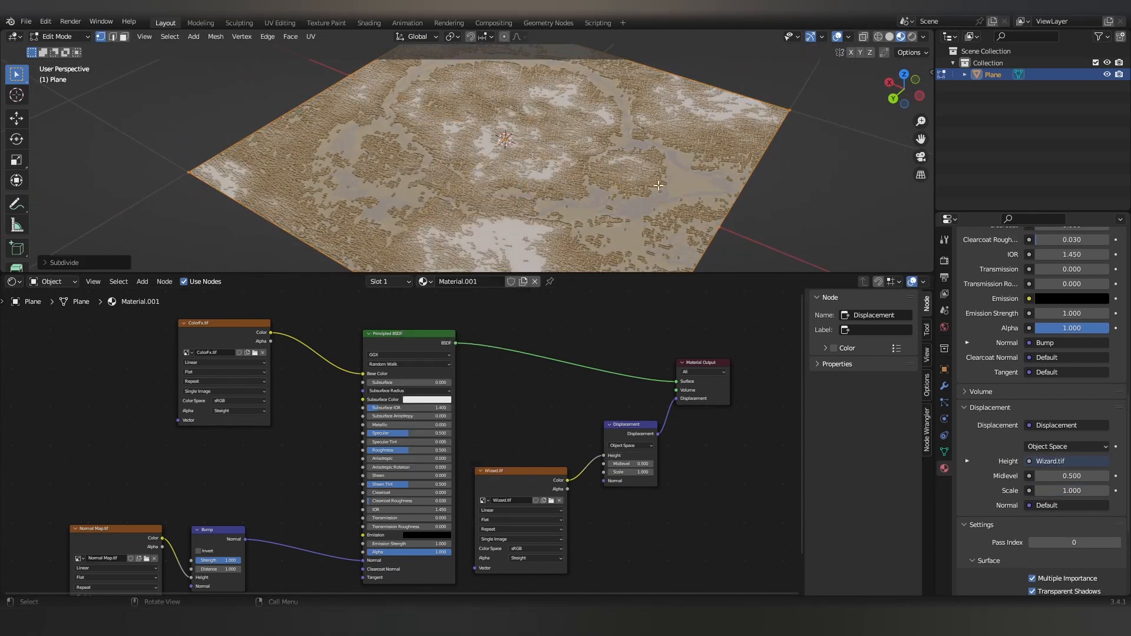
pyautogui.press('Tab')
pyautogui.scroll(-1, 957, 287)
# - Set the Cycles feature set to Experimental and give the plane a Simple Subdivision modifier with Adaptive Subdivision
pyautogui.click(944, 262)
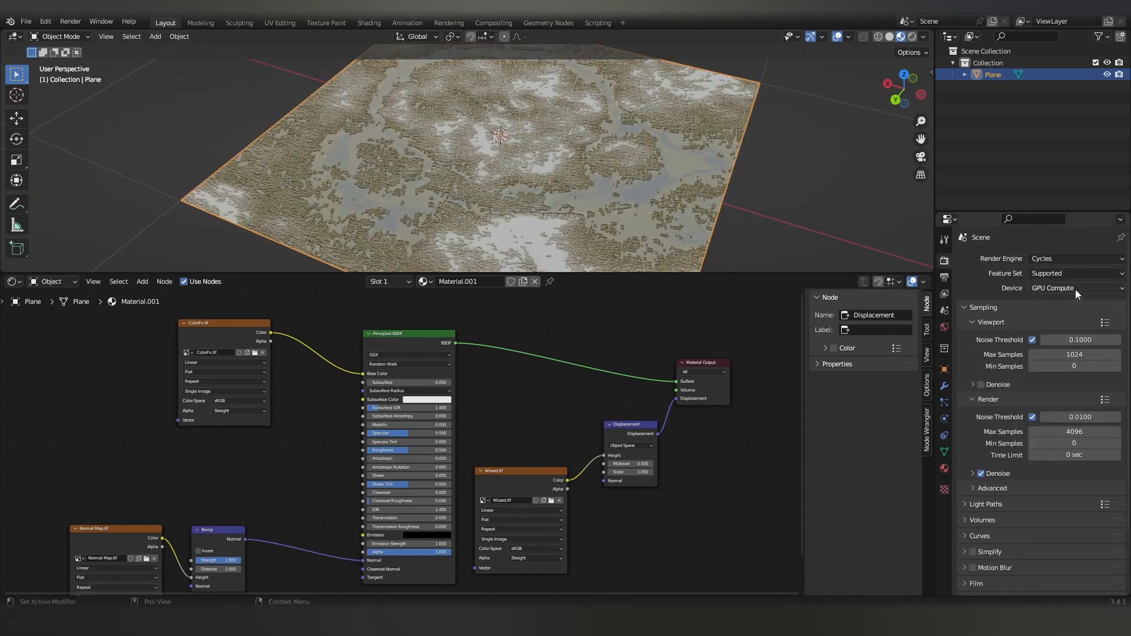
pyautogui.click(1064, 300)
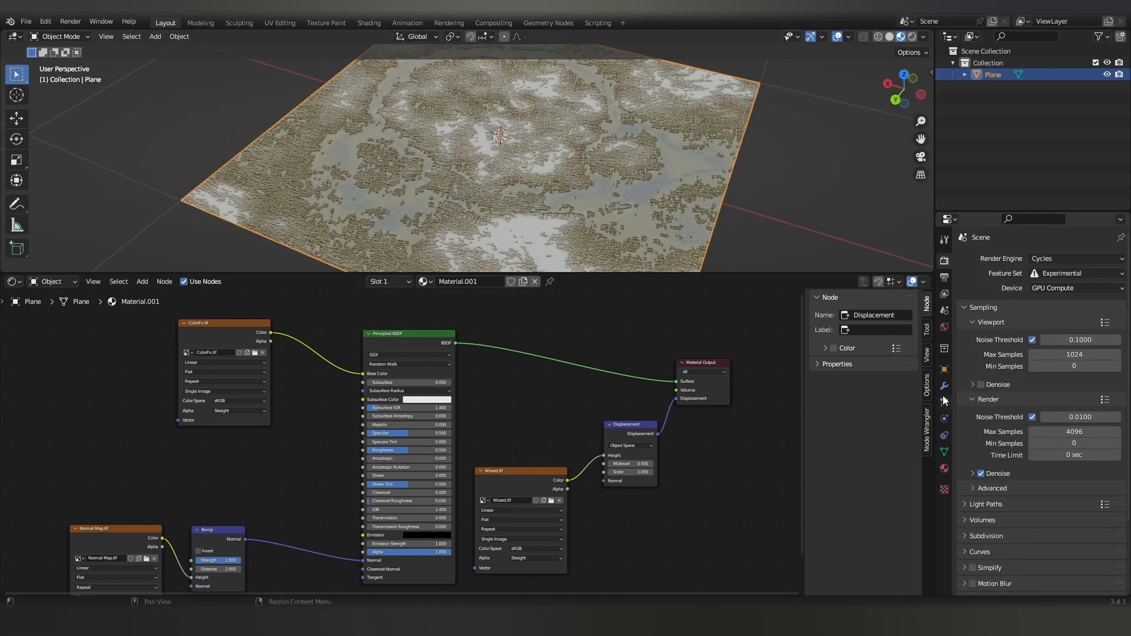
pyautogui.click(945, 386)
pyautogui.hotkey('ctrl', '1')
pyautogui.click(1063, 292)
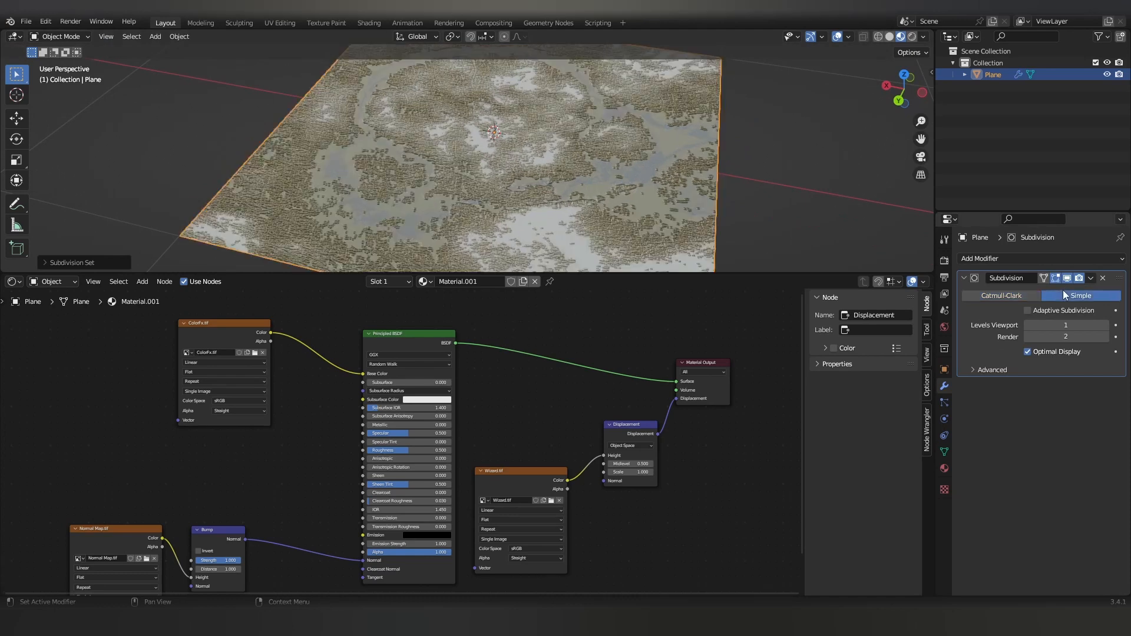
pyautogui.click(1029, 309)
# - Show the terrain in rendered shading and drive the Displacement node's Scale with Wizard.tif's Color at a Height of 26
pyautogui.moveTo(834, 221); pyautogui.dragTo(963, 51, button='middle')
pyautogui.click(912, 36)
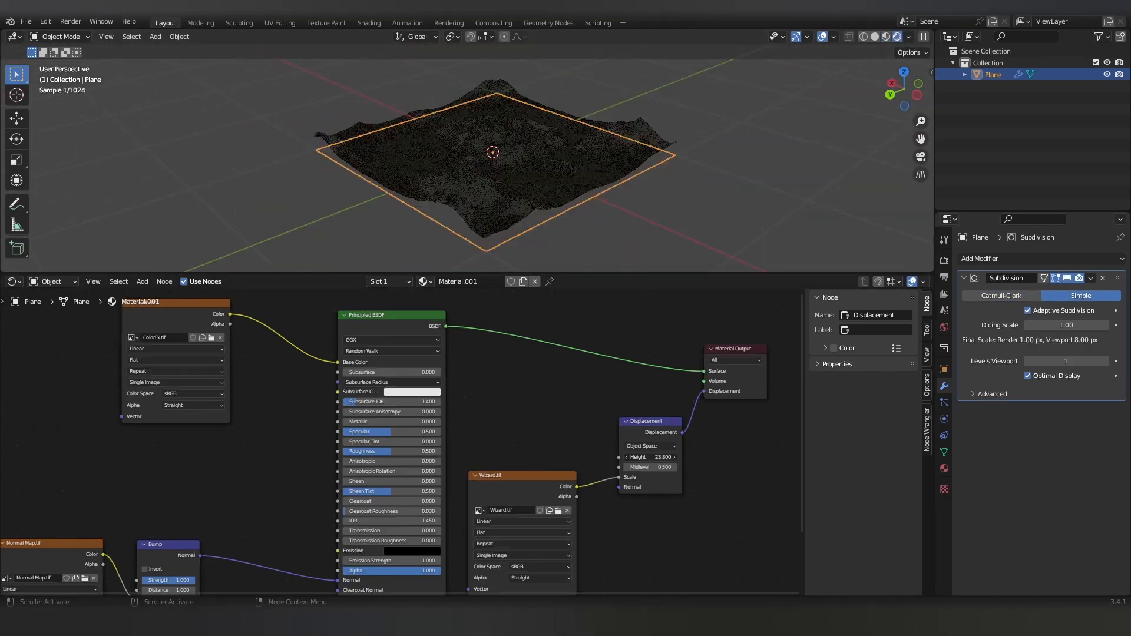
pyautogui.moveTo(670, 224); pyautogui.dragTo(812, 127, button='middle')
pyautogui.moveTo(694, 190); pyautogui.dragTo(733, 214, button='middle')
# - Add a Sun light to illuminate the displaced terrain
pyautogui.hotkey('shift', 'a')
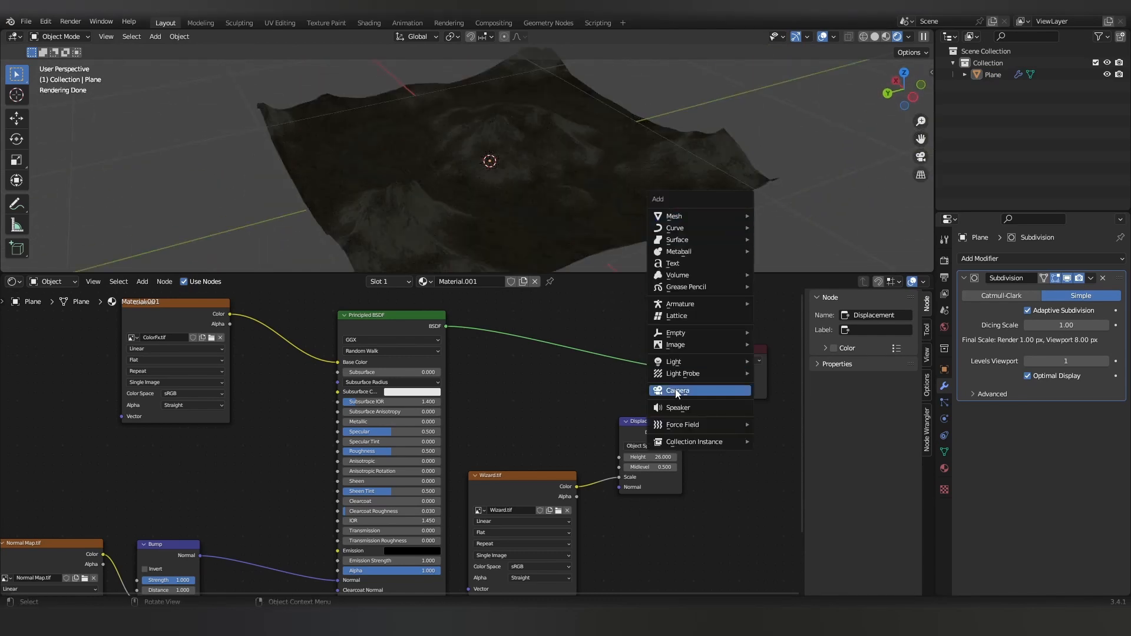
pyautogui.click(776, 377)
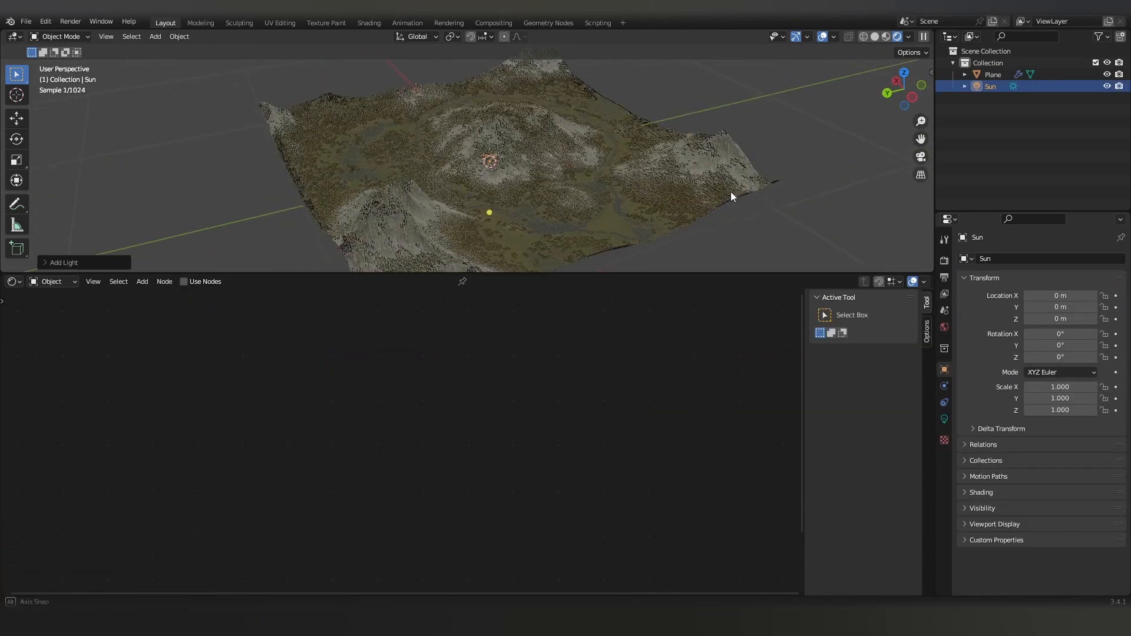
pyautogui.moveTo(731, 192); pyautogui.dragTo(731, 212, button='middle')
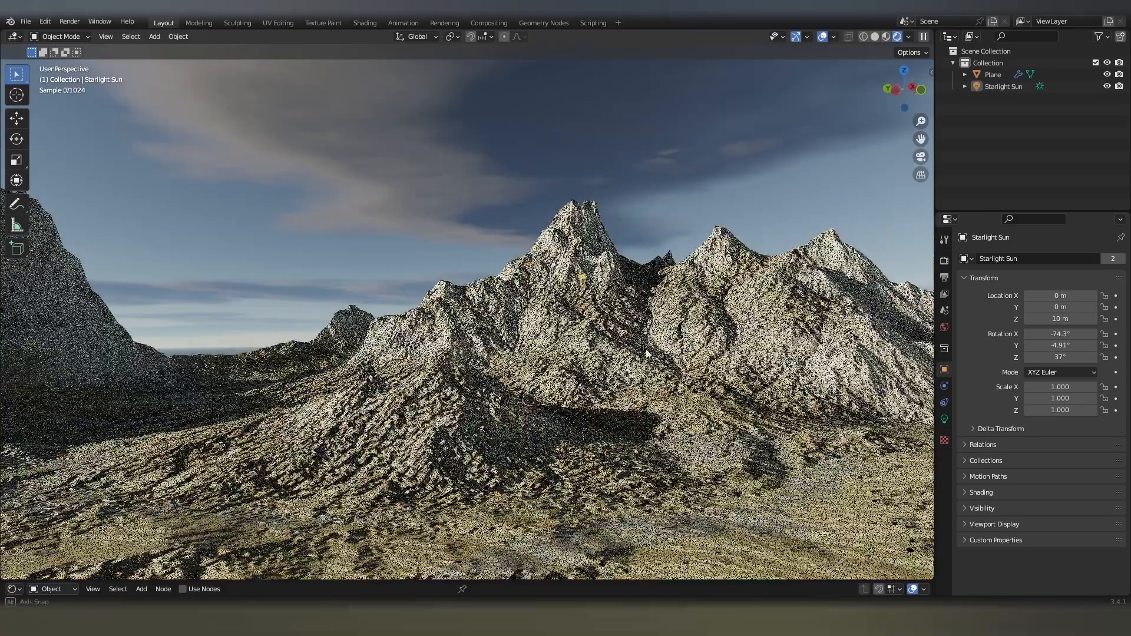
# - Examine the displaced terrain under the Starlight Sun and sky from several angles and distances
pyautogui.moveTo(647, 353); pyautogui.dragTo(567, 200, button='middle')
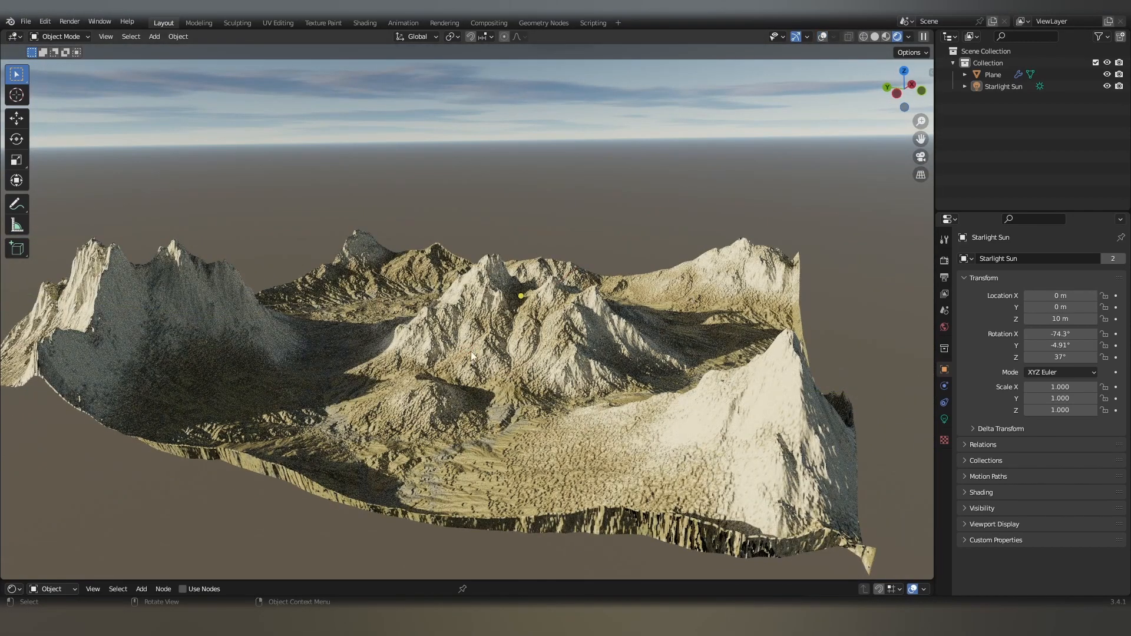
pyautogui.moveTo(606, 359)
pyautogui.mouseDown(button='middle')
pyautogui.moveTo(616, 361)
pyautogui.moveTo(612, 340)
pyautogui.moveTo(595, 353)
pyautogui.moveTo(602, 374)
pyautogui.moveTo(639, 342)
pyautogui.moveTo(622, 354)
pyautogui.moveTo(636, 360)
pyautogui.mouseUp(button='middle')
pyautogui.scroll(6, 616, 362)
pyautogui.scroll(-5, 613, 340)
pyautogui.scroll(4, 594, 353)
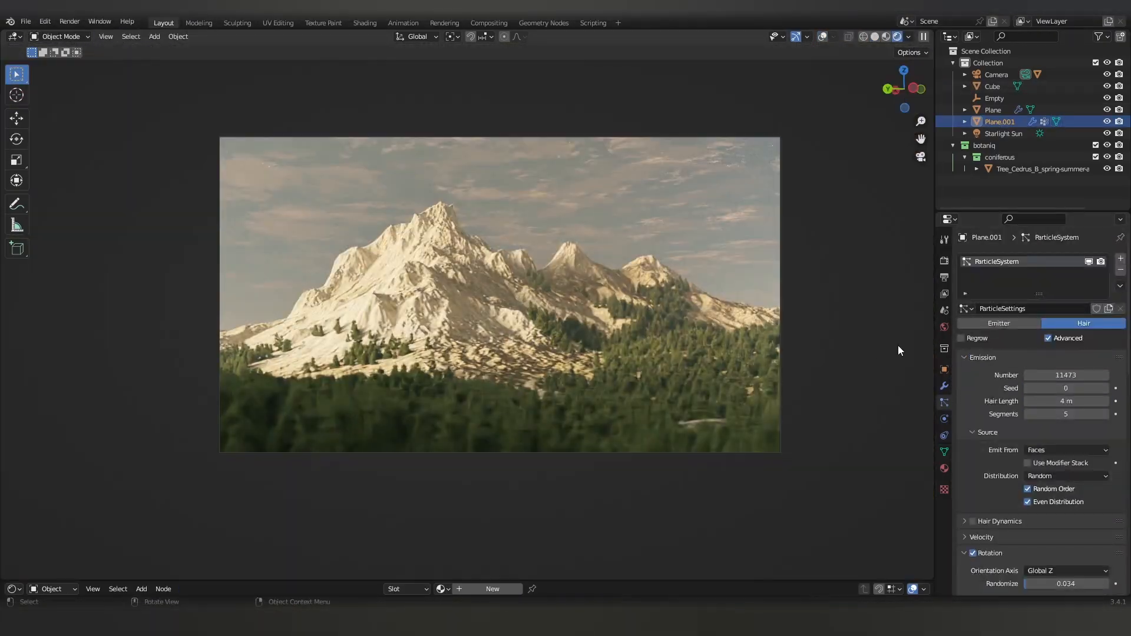
# - Render the camera view of the mountain scene with the scattered trees
pyautogui.press('F12')
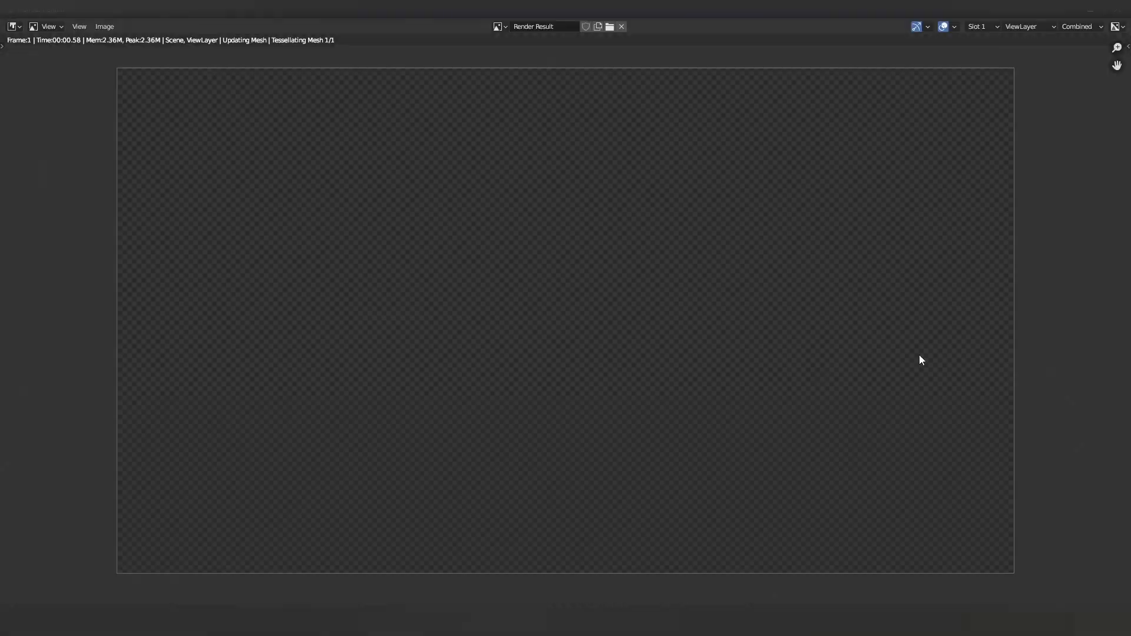